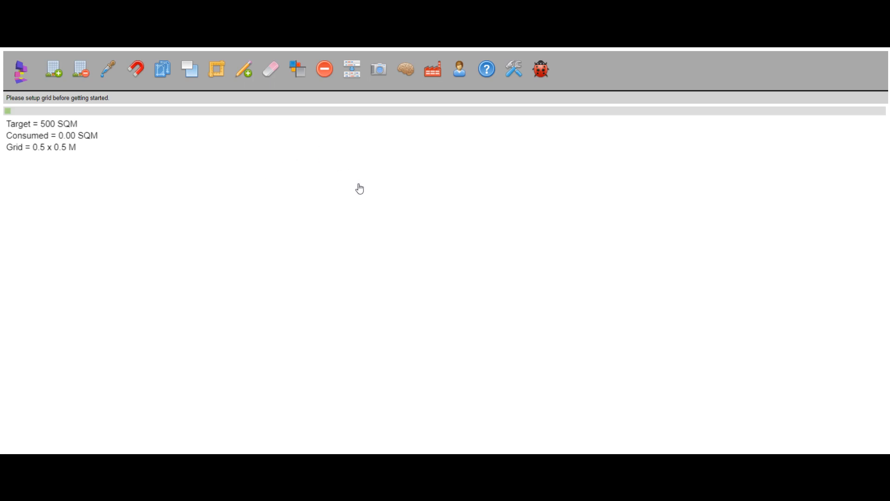
Draw a trial patch of green cells on the empty grid and delete everything.
left_click(17, 70)
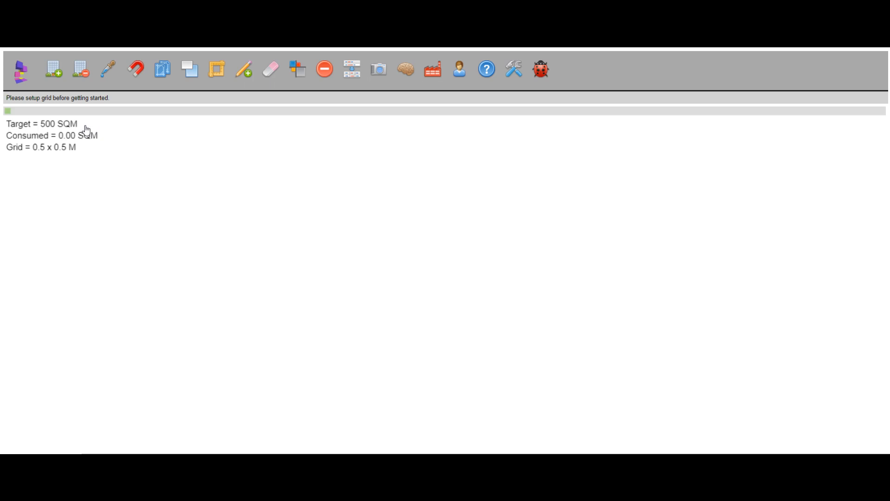
left_click_drag(166, 166, 197, 352)
left_click_drag(202, 316, 260, 363)
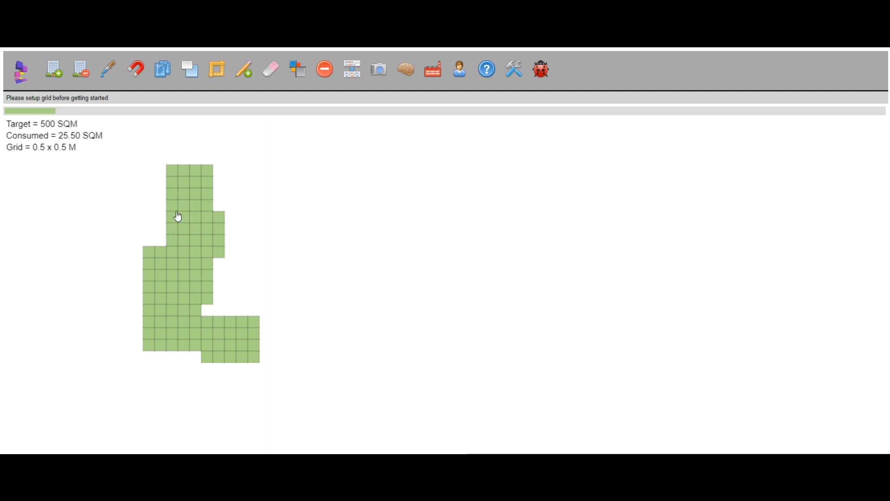
left_click(324, 71)
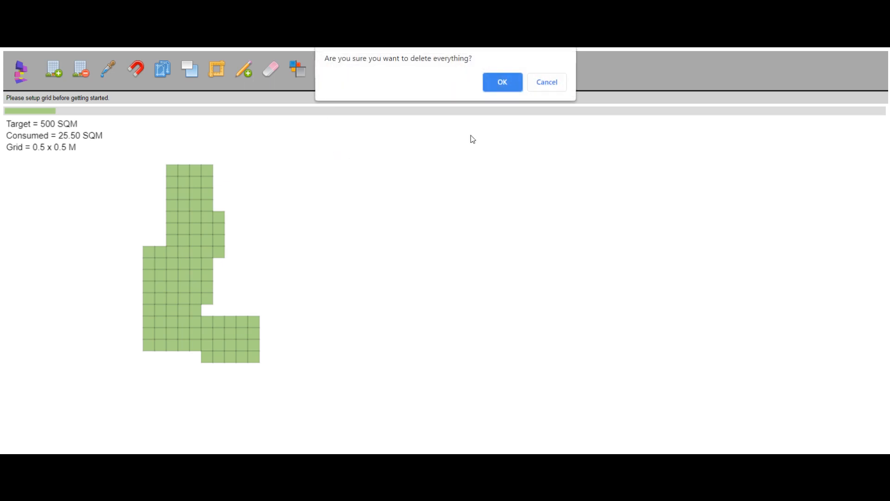
left_click(493, 81)
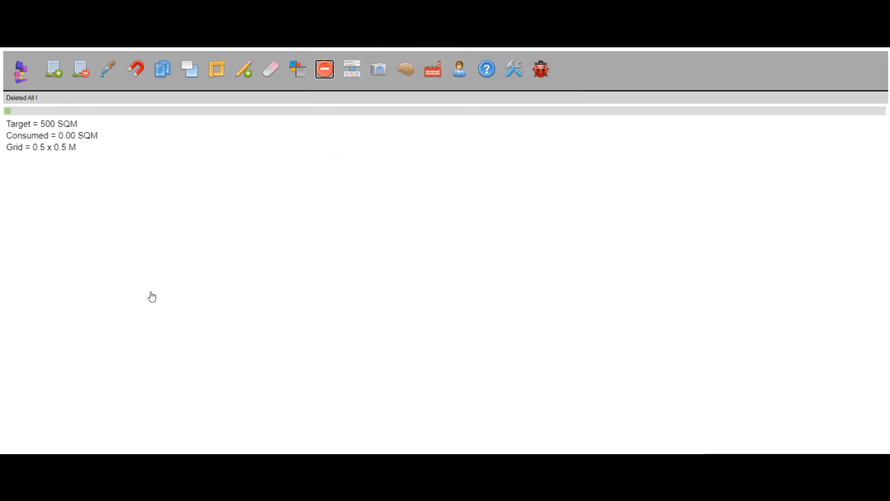
Draw three adjoining blocks of cells in random colors: dark grey, blue, and an olive one overlapping the blue block.
left_click(56, 76)
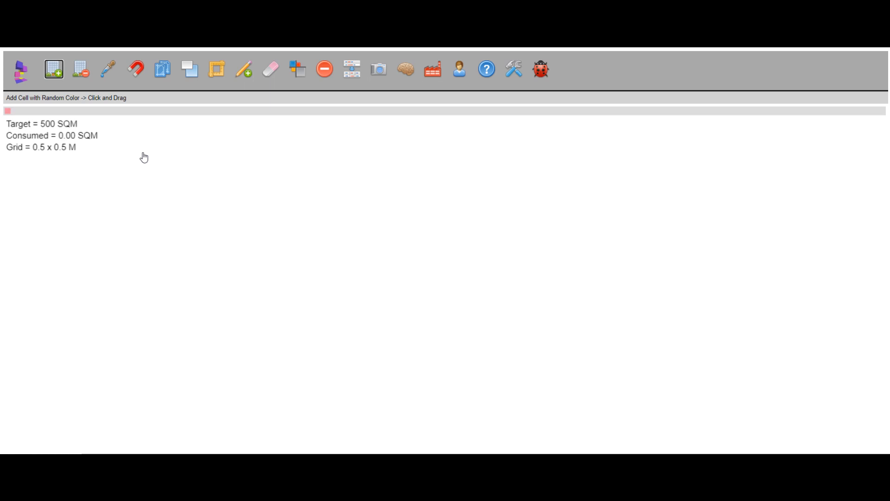
left_click_drag(224, 177, 215, 291)
left_click(56, 77)
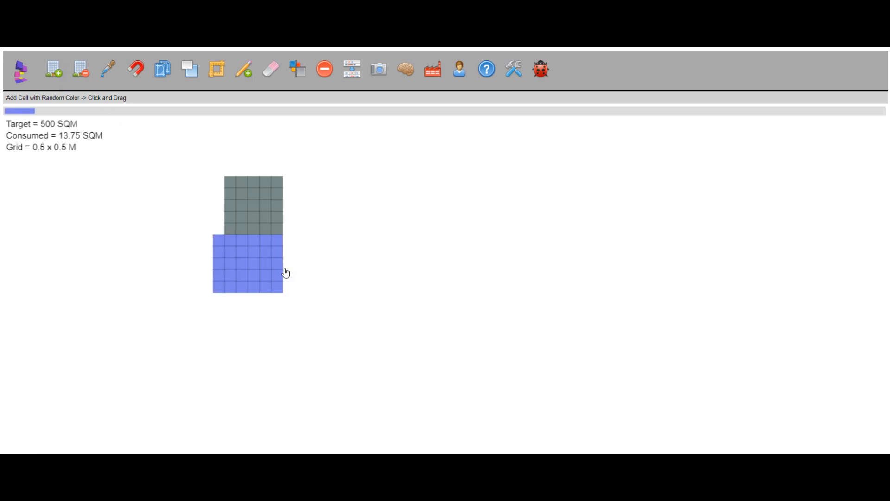
left_click_drag(284, 292, 341, 235)
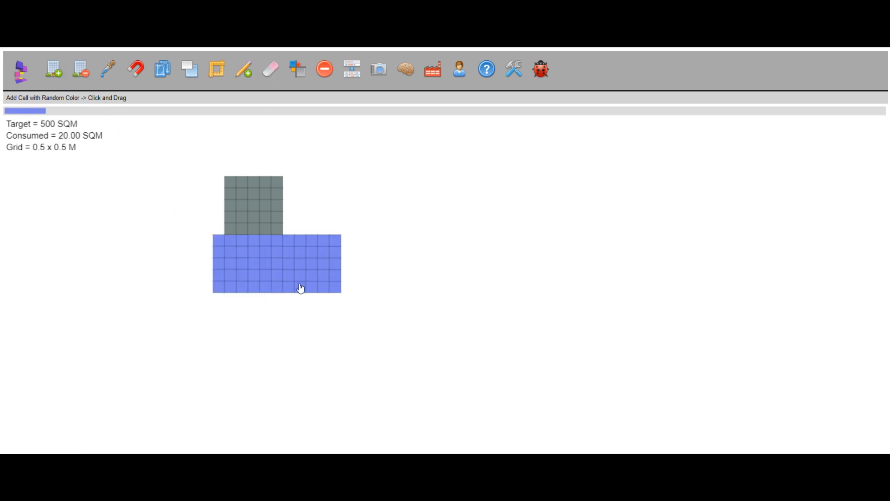
left_click(54, 75)
left_click_drag(284, 223, 348, 308)
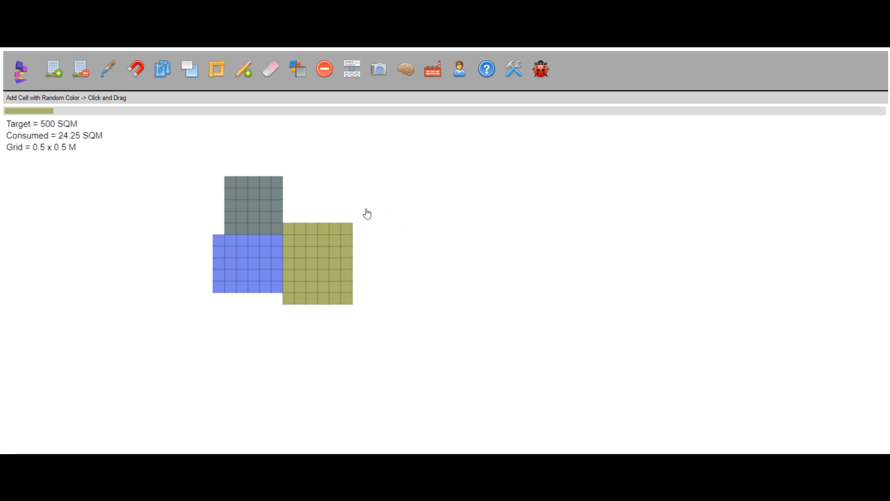
Add beige, light orange and green blocks beside the existing ones, with a narrow red strip 1 m wide running between them.
left_click_drag(285, 223, 441, 249)
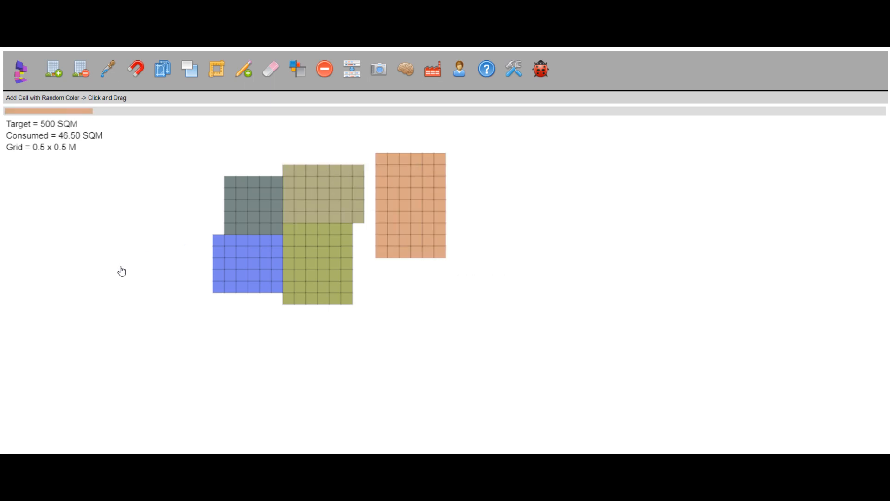
left_click_drag(378, 260, 457, 319)
left_click_drag(355, 157, 382, 308)
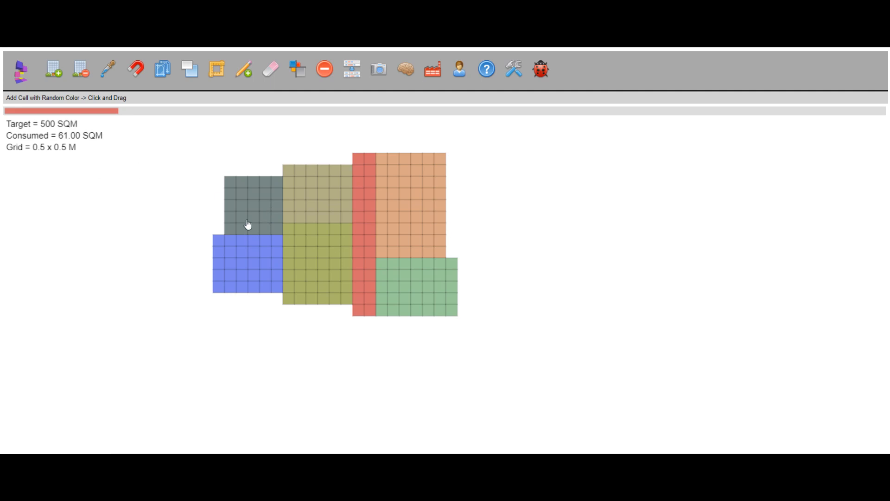
Remove the green block's cells in parts, and clear all the remaining colored blocks with the Remove Cell tool.
left_click(81, 70)
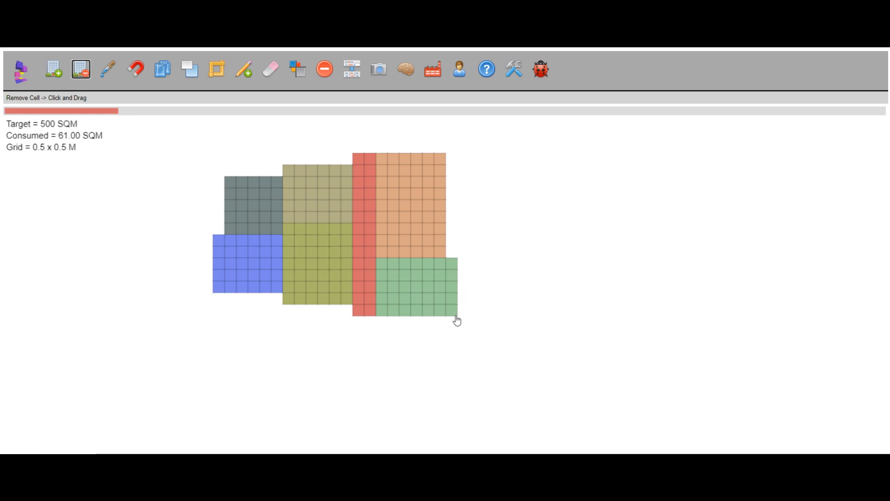
left_click_drag(455, 318, 452, 154)
left_click_drag(480, 269, 378, 324)
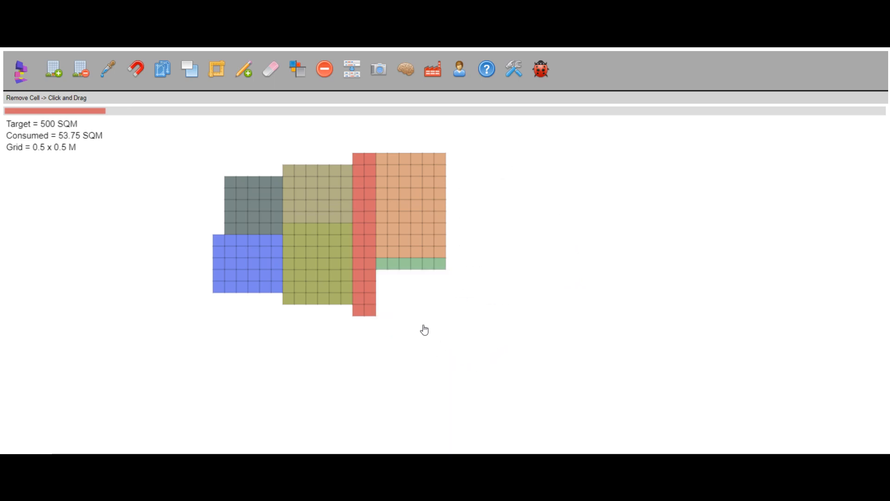
left_click_drag(388, 274, 449, 272)
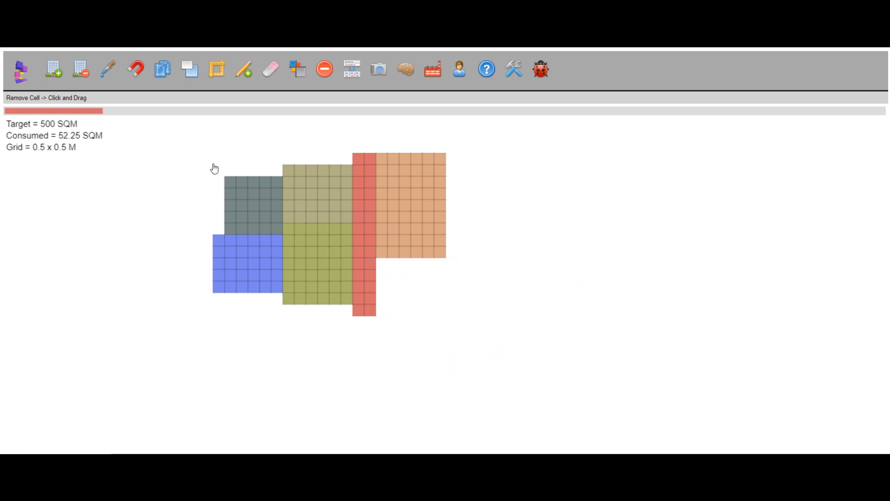
left_click_drag(200, 141, 454, 339)
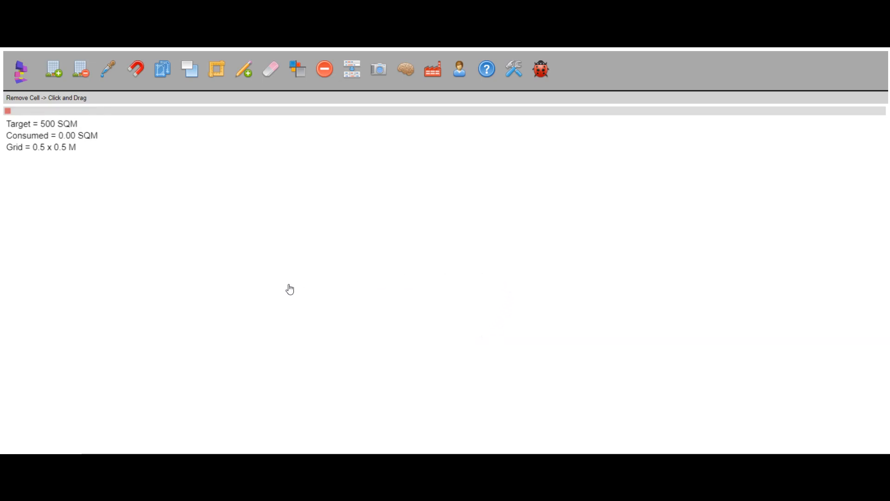
Draw a 3 x 3 m purple block, a 4.5 x 3 m mauve block beside it and a 3 x 3 m pink block below the purple one.
left_click(58, 73)
mouse_move(219, 193)
left_mouse_down()
mouse_move(277, 258)
mouse_move(384, 185)
mouse_move(381, 200)
left_mouse_up()
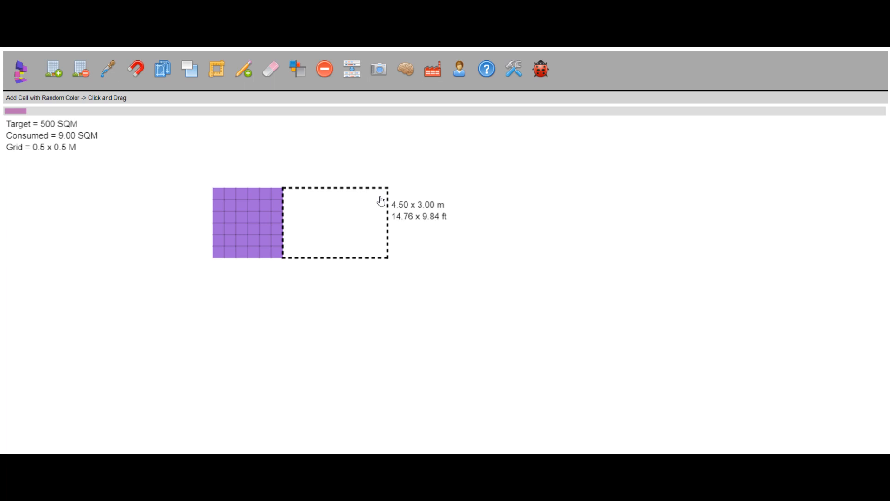
left_click_drag(382, 201, 382, 201)
left_click(58, 75)
left_click_drag(215, 261, 277, 324)
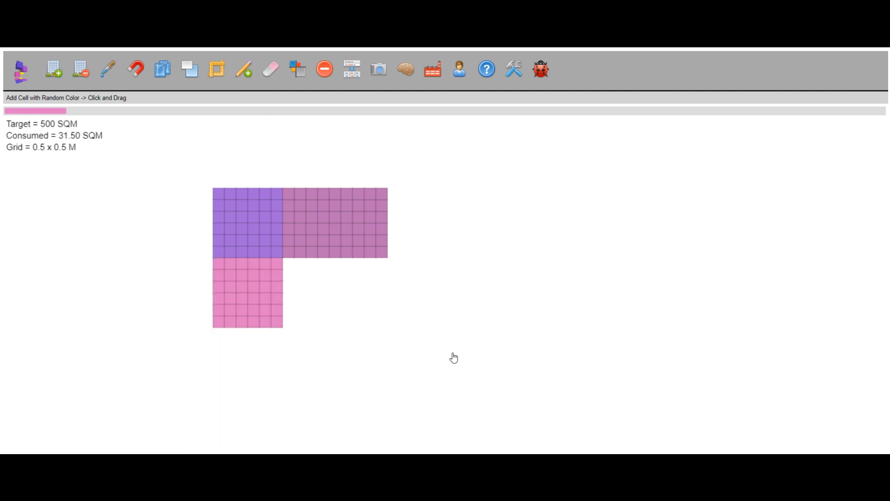
Draw an orange L-shaped corridor 1 m wide below the mauve block and alongside the pink block.
left_click(55, 70)
left_click_drag(292, 318, 380, 279)
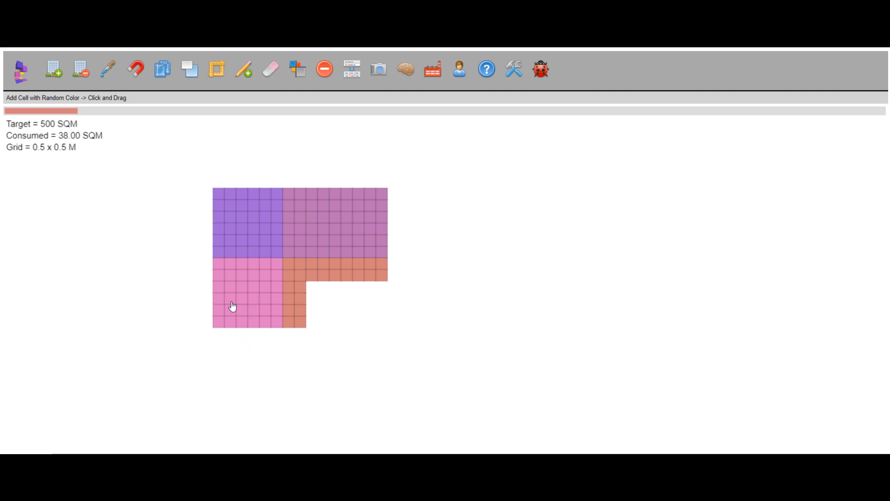
Match the pink block's color and extend that block downward by 2 m.
left_click(107, 77)
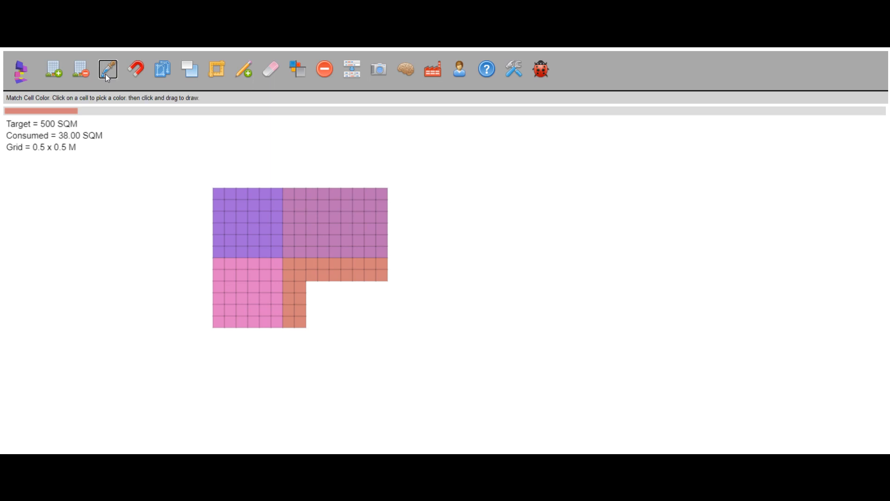
left_click(291, 314)
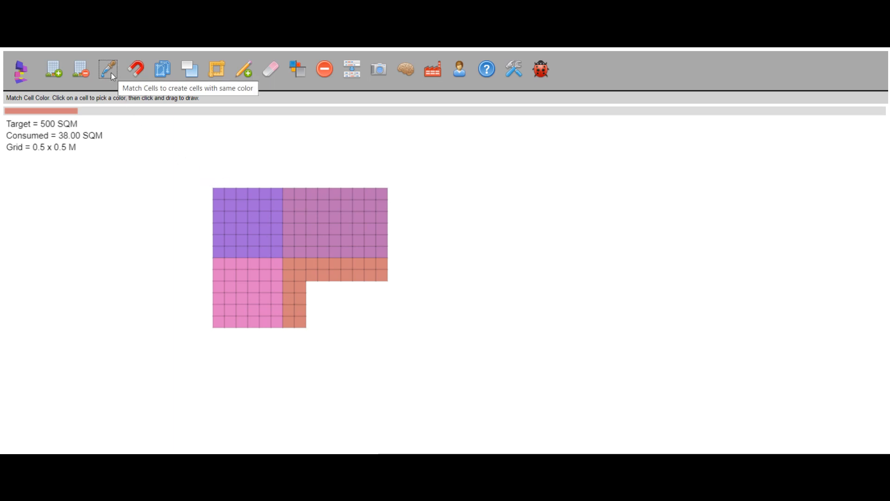
left_click(221, 328)
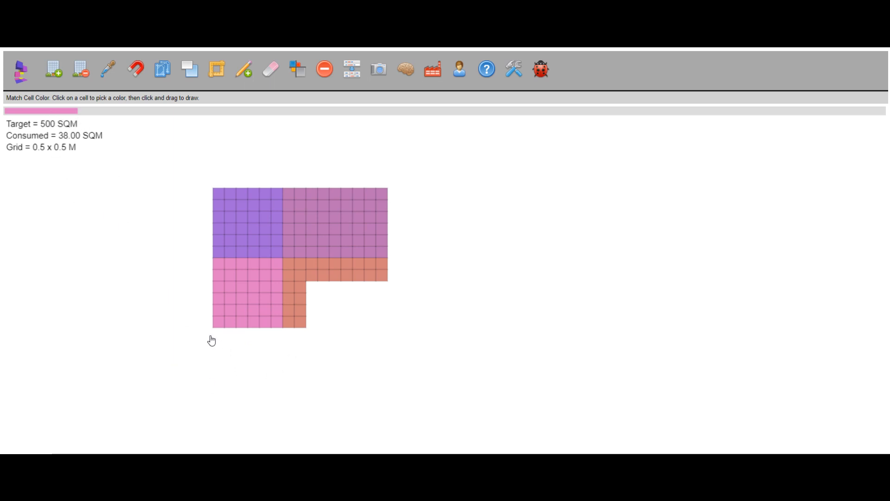
left_click_drag(214, 329, 280, 372)
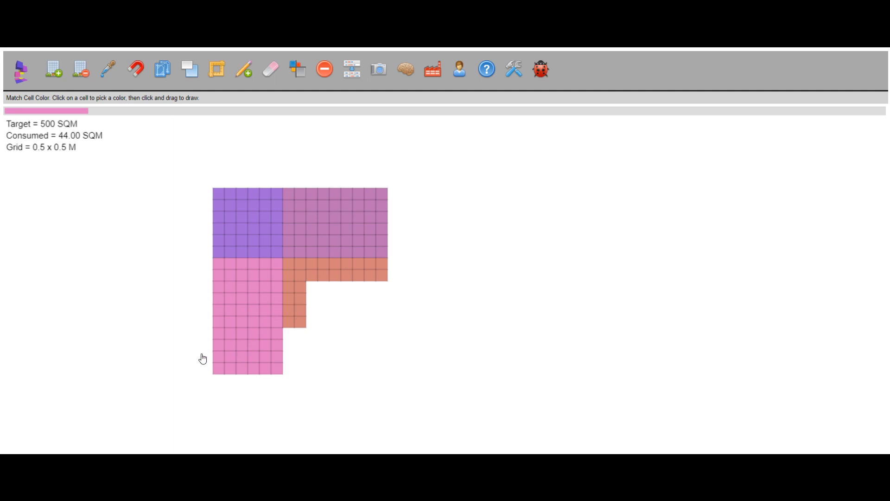
Remove one row of cells across the lower pink block and refill it with matching pink cells.
left_click(87, 69)
left_click_drag(216, 358, 278, 355)
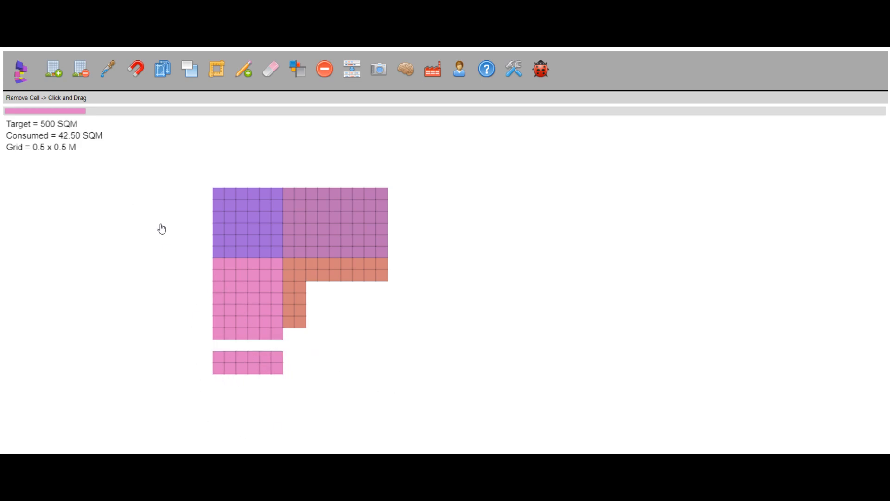
left_click(104, 74)
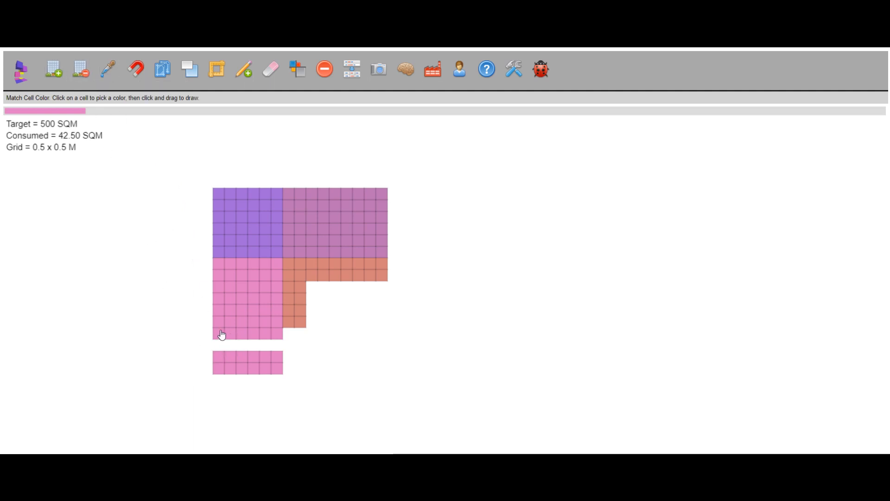
left_click_drag(219, 347, 280, 347)
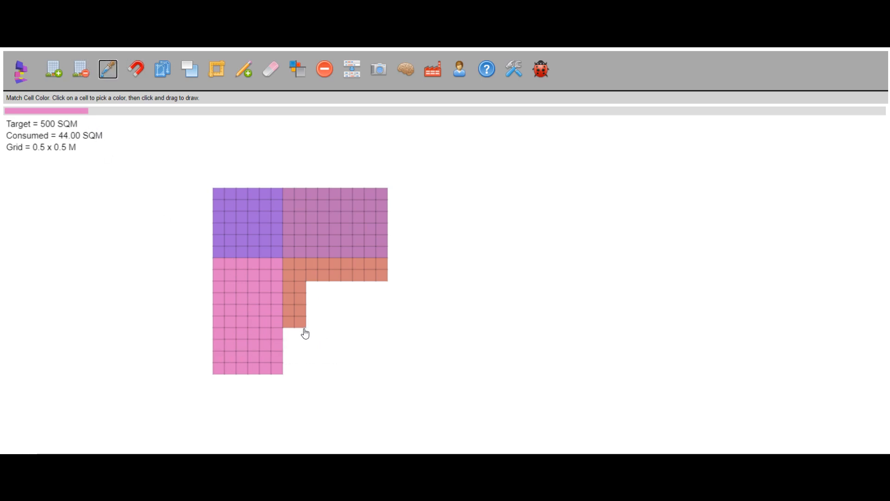
Extend the orange corridor down to the pink block's lower edge, and extend the purple block 1 m downward over the pink cells.
left_click_drag(286, 324, 302, 373)
left_click(108, 68)
left_click(241, 246)
left_click_drag(218, 253, 276, 284)
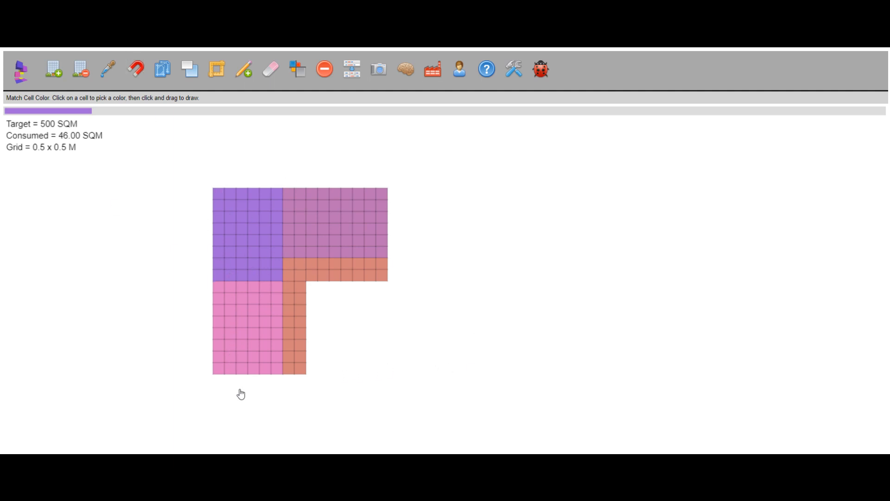
Draw a 7.5 x 2 m grey block below the pink block and corridor, and extend the matching orange corridor 1 m wide along its upper edge.
left_click(54, 72)
left_click_drag(213, 374, 383, 416)
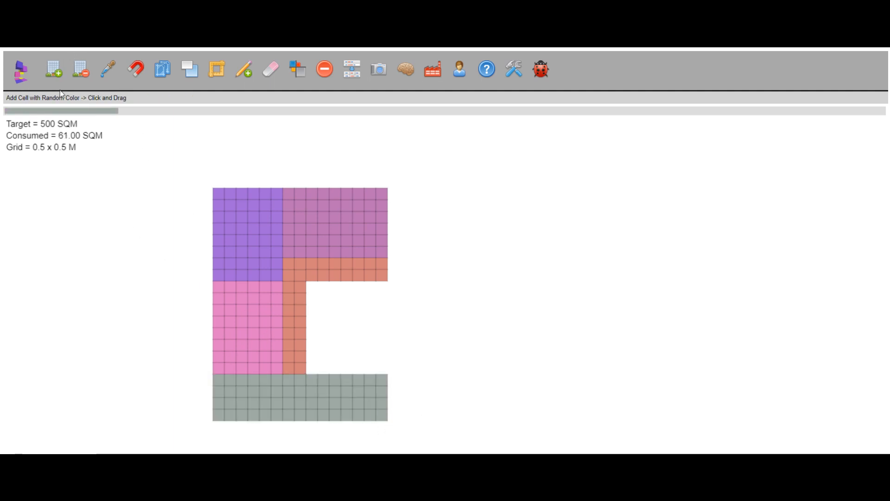
left_click(108, 72)
left_click(301, 357)
left_click_drag(304, 362, 387, 369)
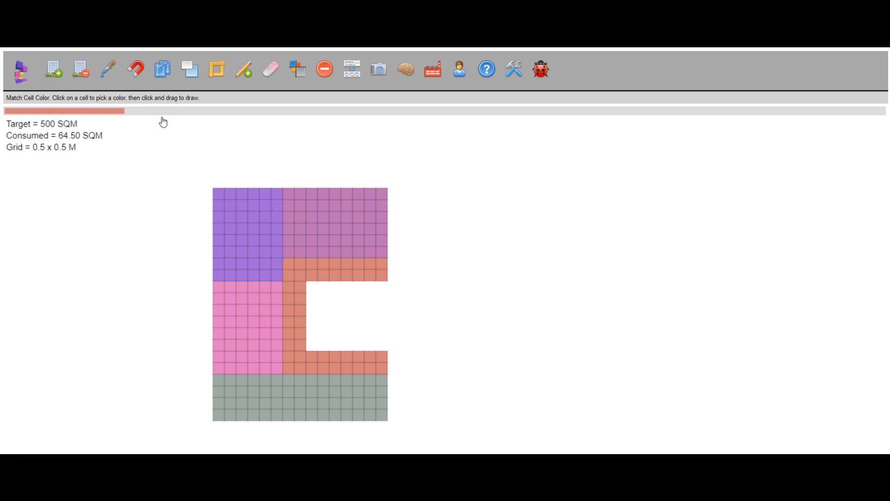
Copy the purple block to the free side of the mauve block, aligned with their upper edges.
left_click(161, 71)
left_click_drag(249, 224, 419, 227)
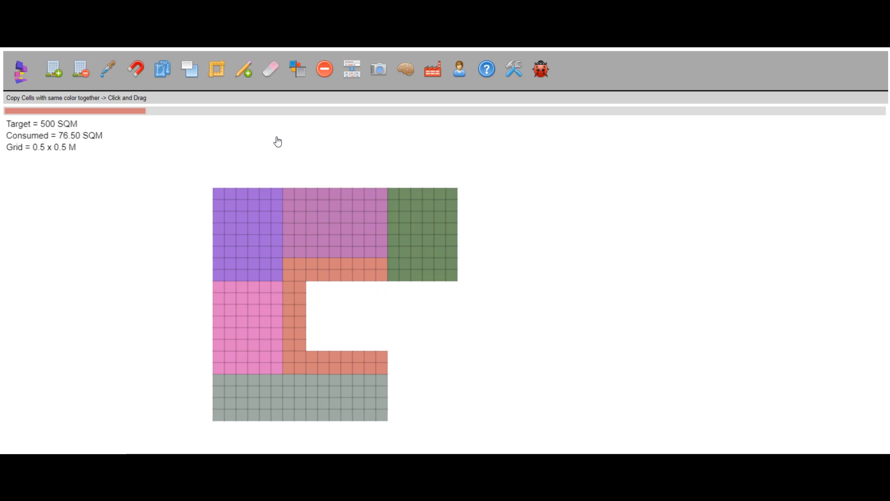
Move the pink block beside the dark green block, and move the grey block up against the purple block's lower edge.
left_click(137, 70)
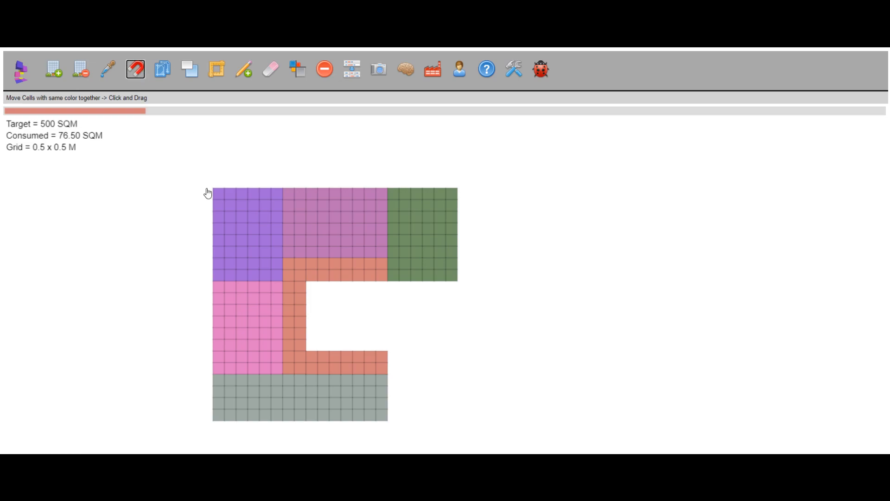
left_click_drag(252, 345, 491, 251)
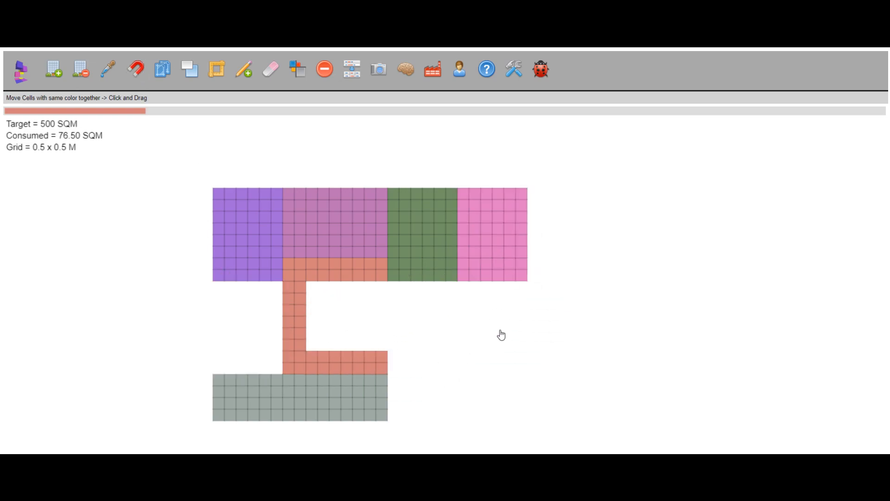
left_click_drag(281, 404, 169, 311)
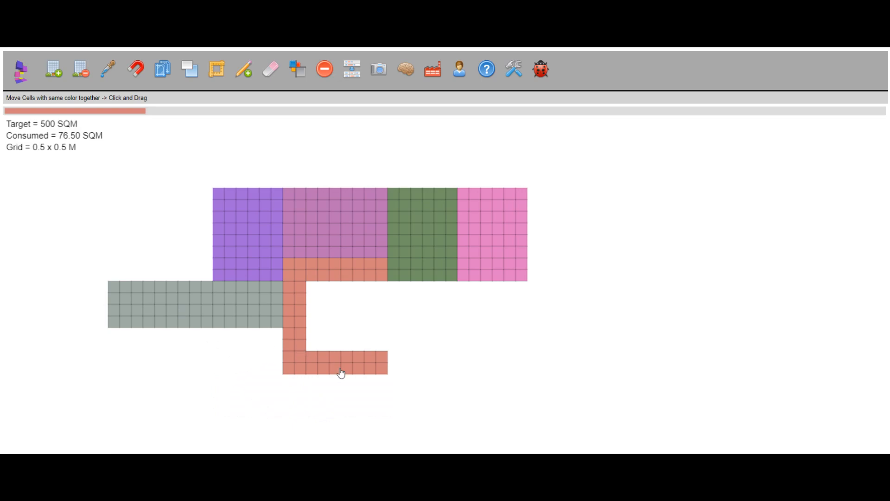
Remove the corridor cells below the grey block's lower edge, and extend the orange corridor beneath the dark green and pink blocks.
left_click(81, 69)
left_click_drag(271, 329, 423, 412)
left_click(109, 73)
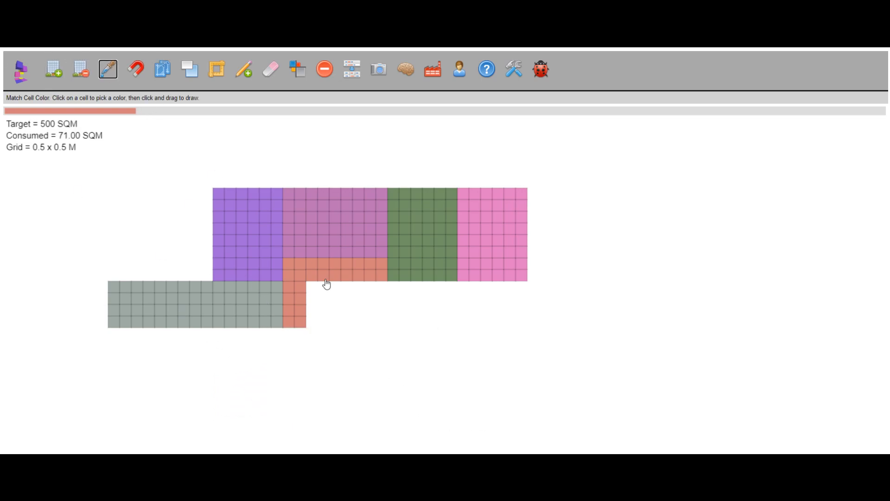
left_click_drag(369, 288, 522, 302)
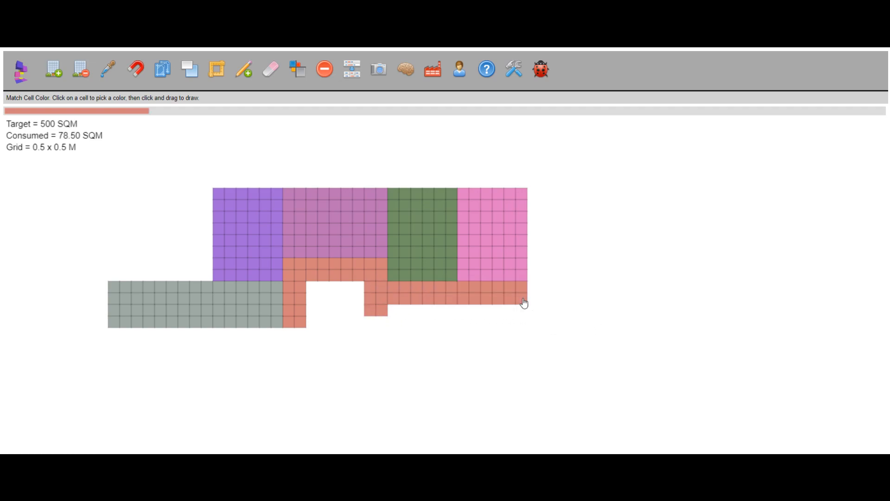
Remove the stray cells protruding below the new corridor stretch, and trim the grey block to the purple block's width.
left_click(80, 69)
left_click_drag(390, 316, 367, 307)
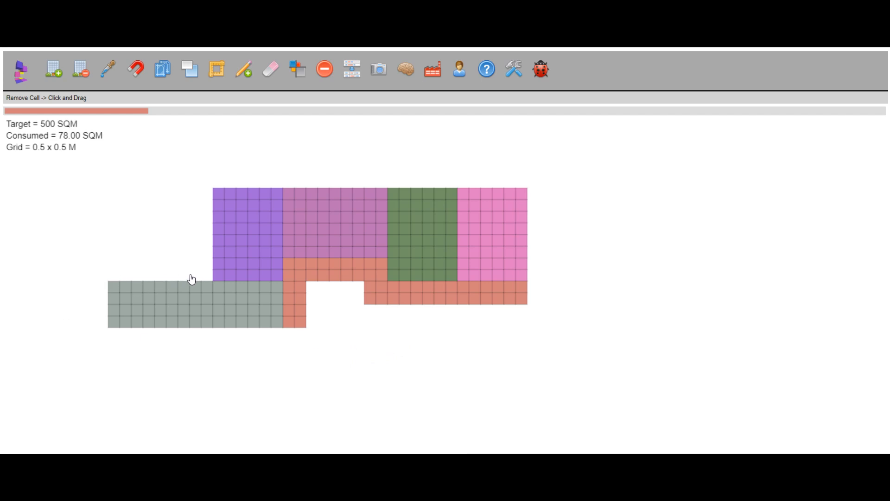
left_click_drag(204, 277, 108, 355)
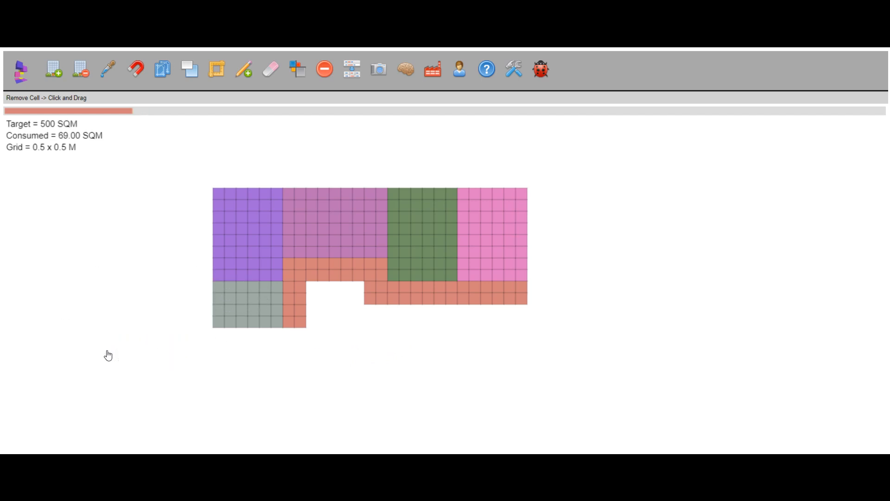
Extend the grey block five rows downward in its own color, and extend the orange corridor alongside it to the same lower edge.
left_click(109, 73)
left_click(219, 289)
left_click(46, 68)
left_click_drag(214, 329, 275, 383)
left_click(111, 74)
left_click(229, 299)
left_click_drag(217, 332, 277, 385)
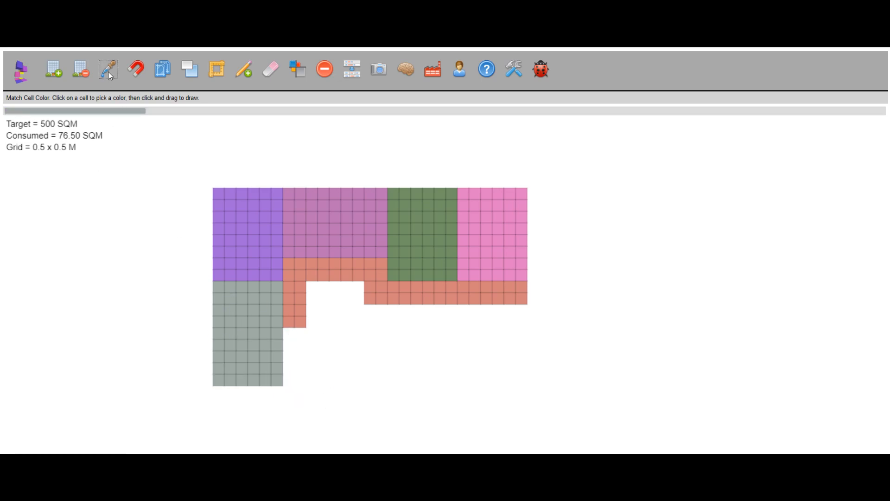
left_click(288, 321)
left_click_drag(290, 338, 304, 384)
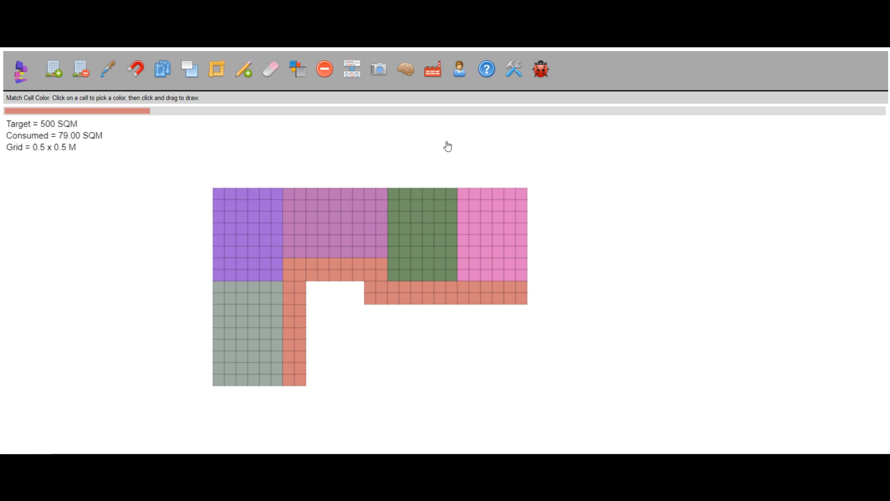
Move the entire block layout one column to the right and two rows up on the grid.
left_click(195, 70)
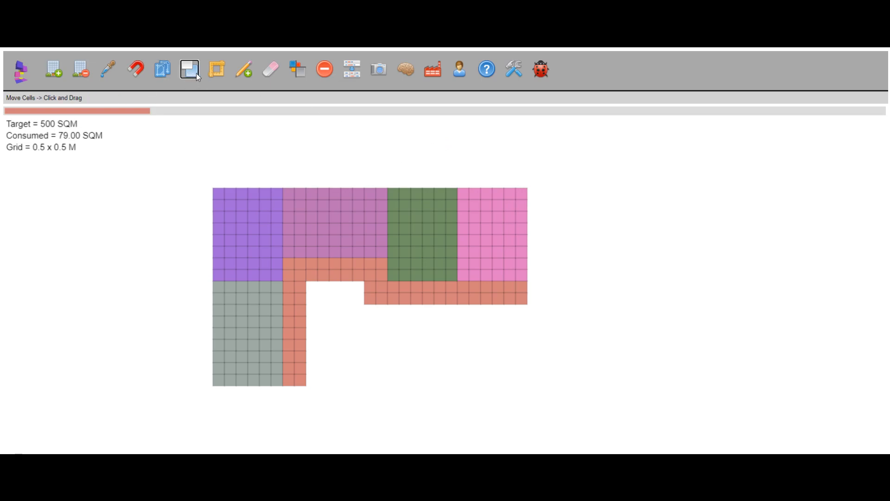
left_click_drag(382, 303, 608, 273)
left_click_drag(615, 231, 325, 227)
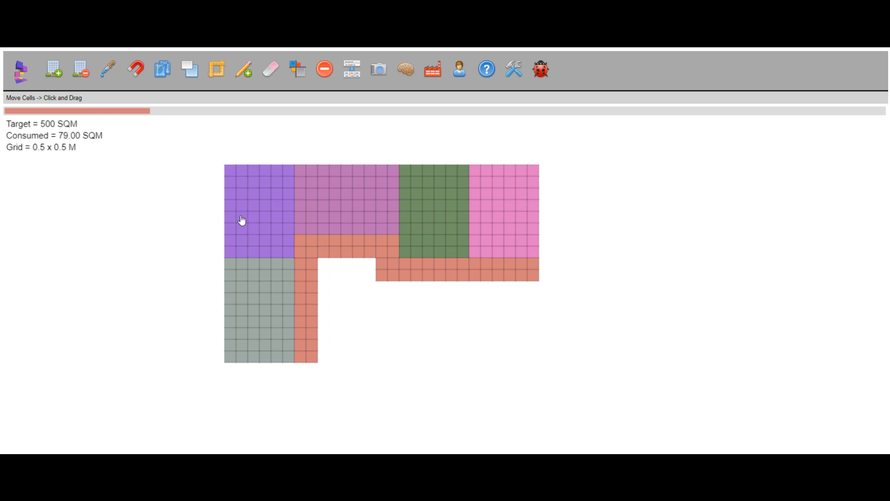
Measure the layout's outer side, the purple block, the vertical corridor and the overall extent of the whole layout.
left_click(217, 70)
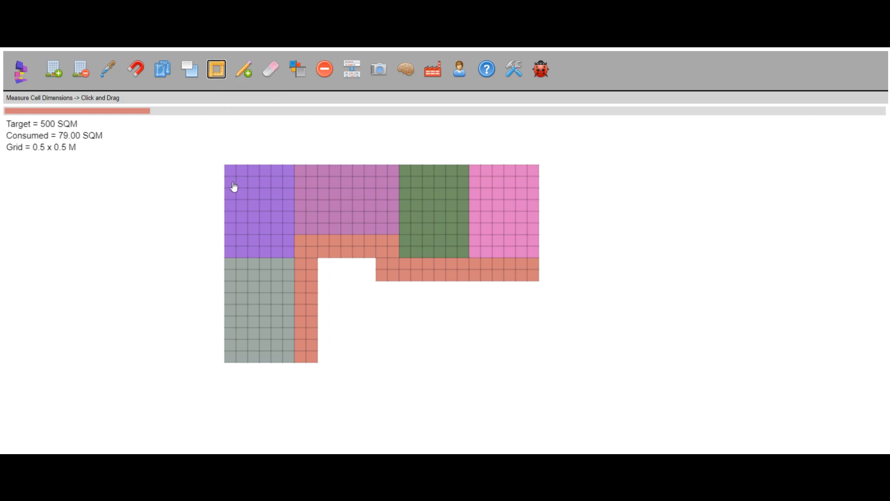
left_click_drag(226, 166, 233, 361)
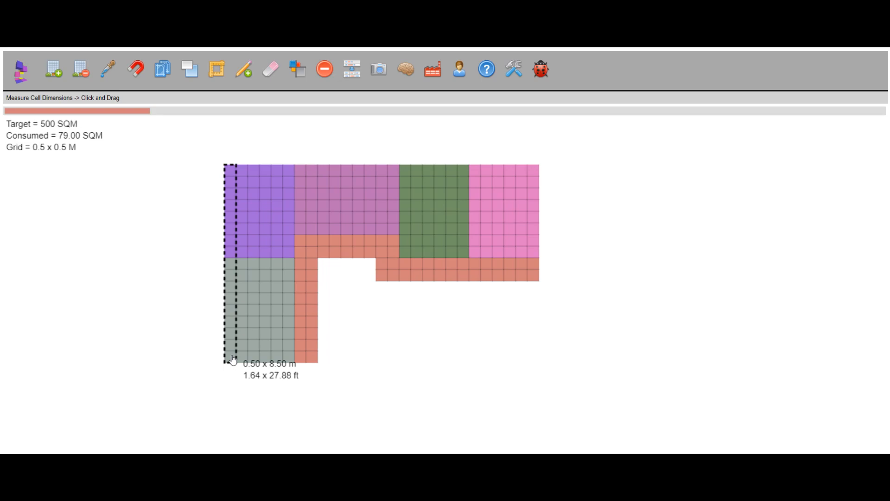
left_click_drag(234, 360, 230, 361)
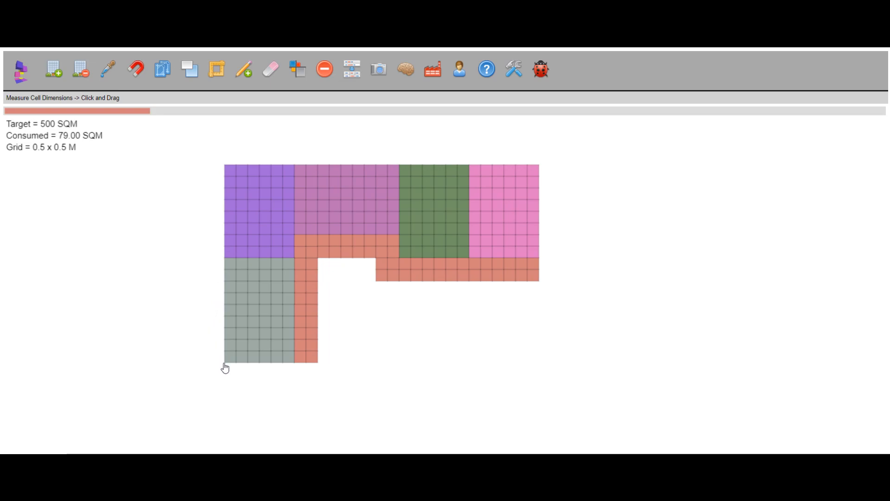
left_click_drag(225, 166, 295, 261)
left_click_drag(302, 357, 312, 244)
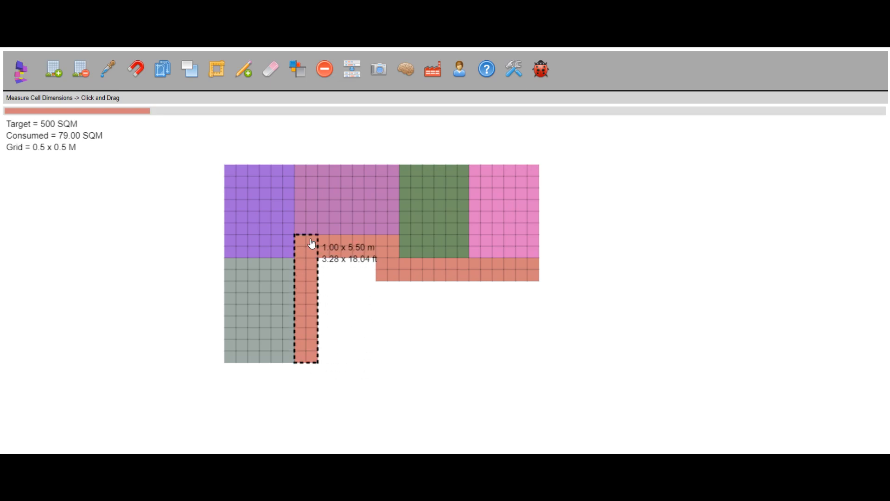
left_click_drag(312, 244, 312, 244)
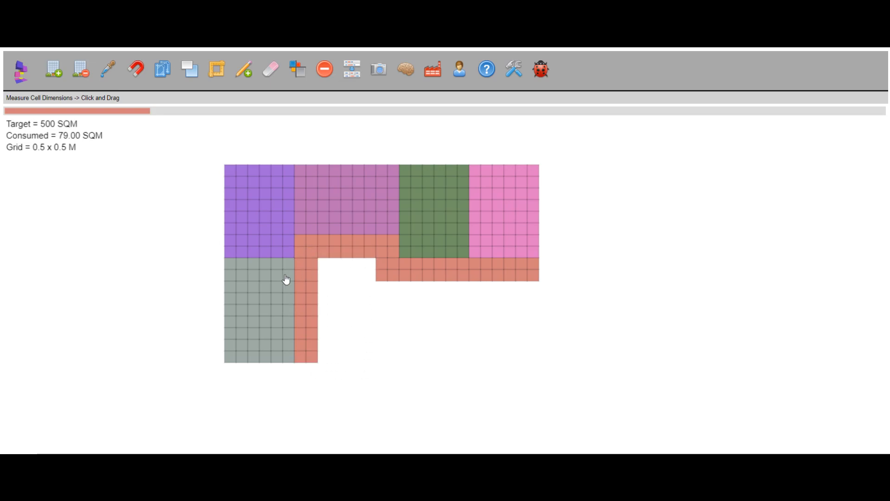
left_click_drag(534, 180, 234, 365)
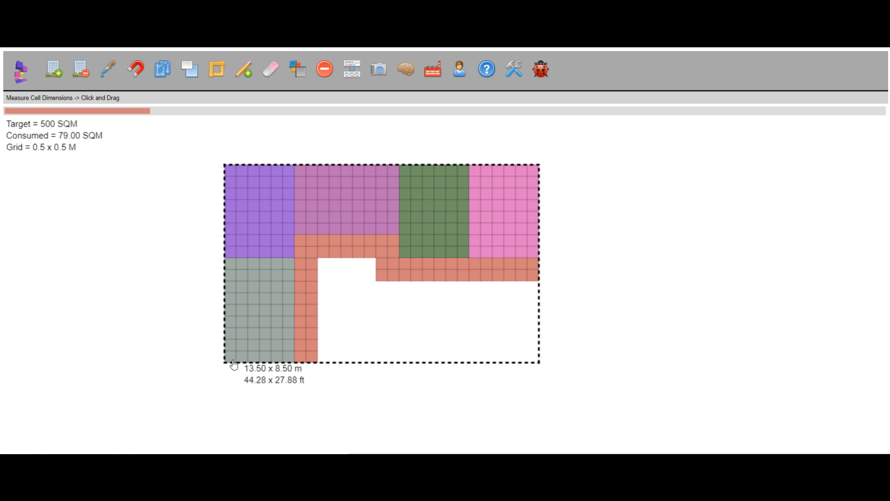
left_click_drag(233, 366, 234, 366)
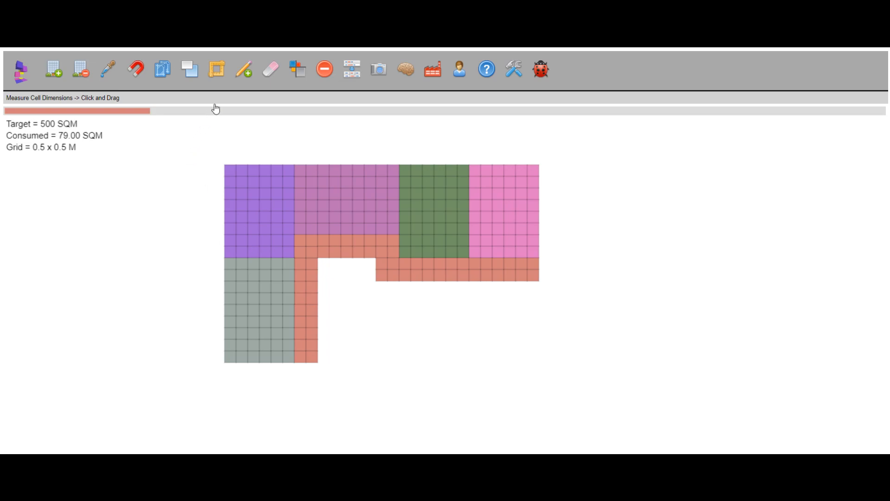
Draw black wall lines around the five room blocks, leaving two-cell-wide door openings where they meet the corridor.
left_click(242, 74)
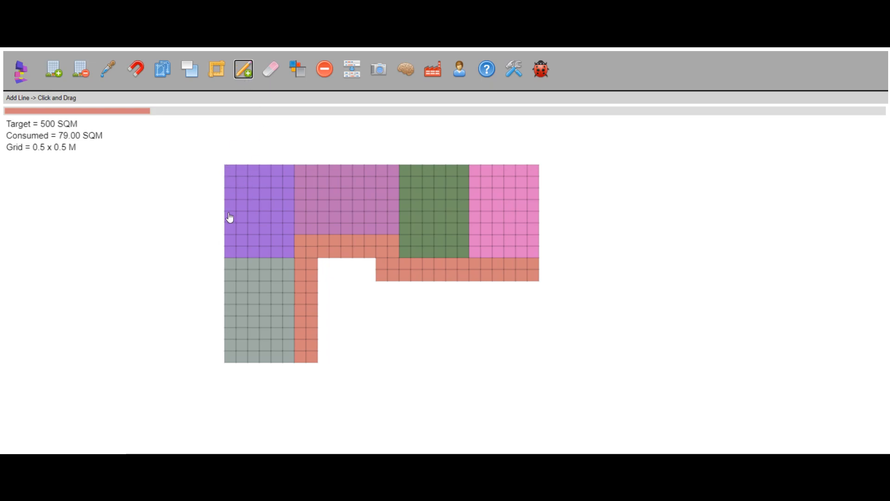
left_click_drag(229, 169, 538, 175)
left_click_drag(225, 171, 295, 258)
left_click_drag(296, 258, 225, 257)
left_click_drag(295, 235, 294, 173)
left_click_drag(317, 234, 399, 236)
mouse_move(399, 166)
left_mouse_down()
mouse_move(401, 263)
mouse_move(493, 268)
mouse_move(472, 266)
mouse_move(477, 175)
mouse_move(470, 168)
left_mouse_up()
mouse_move(538, 167)
left_mouse_down()
mouse_move(539, 264)
mouse_move(499, 260)
mouse_move(496, 275)
left_mouse_up()
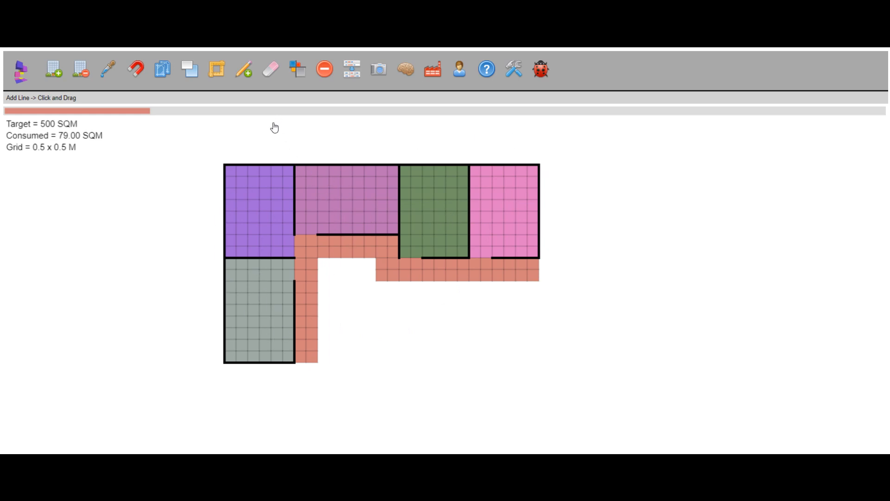
Draw and erase a line across the corridor's recessed lower edge, and erase and redraw the mauve block's lower wall.
left_click_drag(320, 259, 377, 259)
left_click(270, 70)
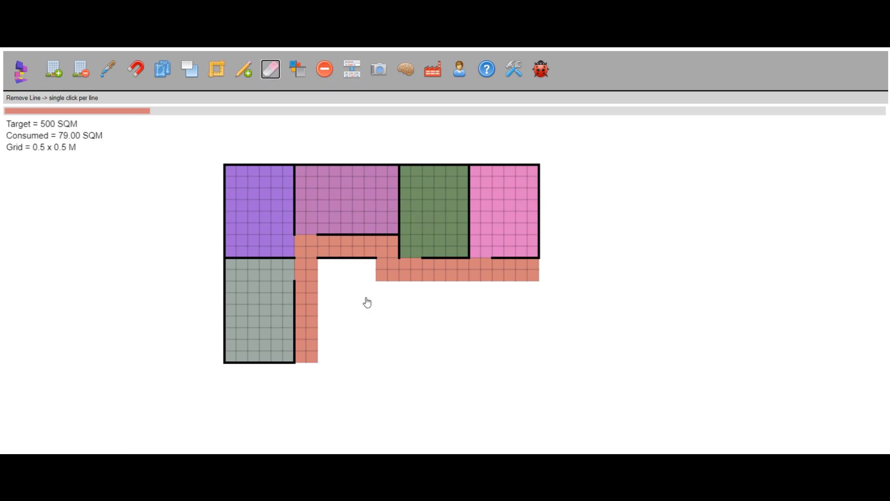
left_click(345, 261)
left_click(355, 235)
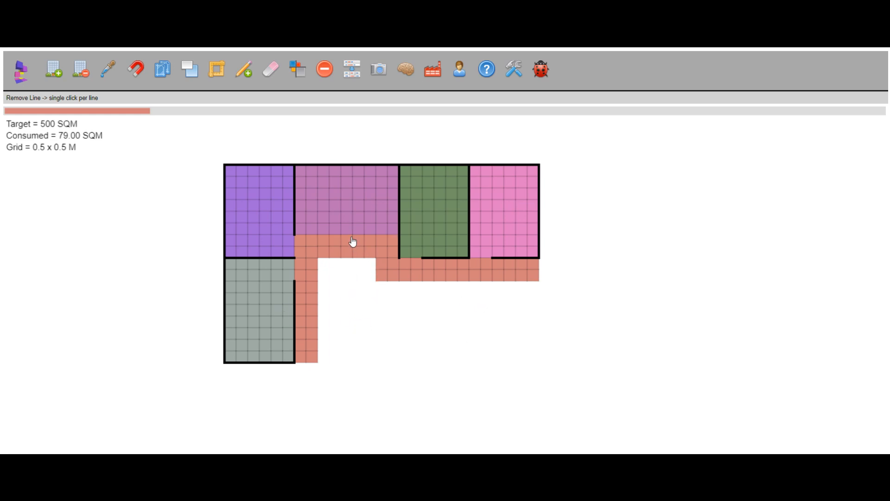
left_click(249, 74)
mouse_move(399, 236)
left_mouse_down()
mouse_move(326, 247)
mouse_move(319, 239)
left_mouse_up()
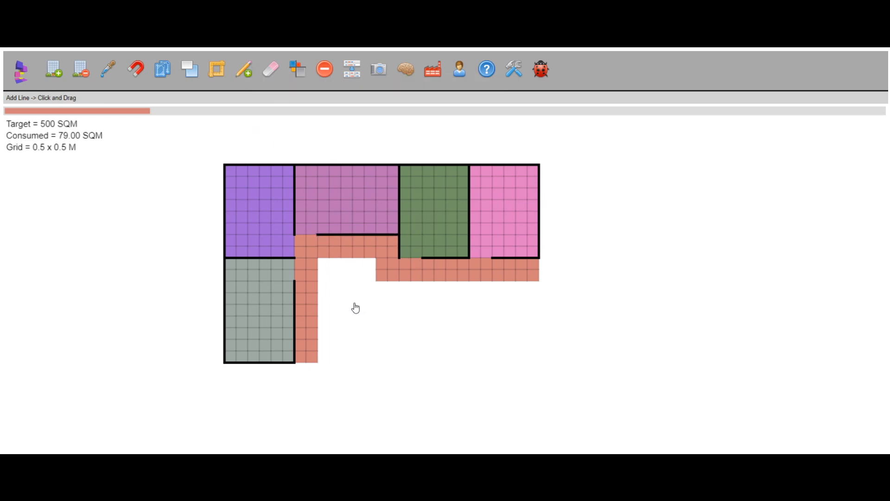
left_click(297, 77)
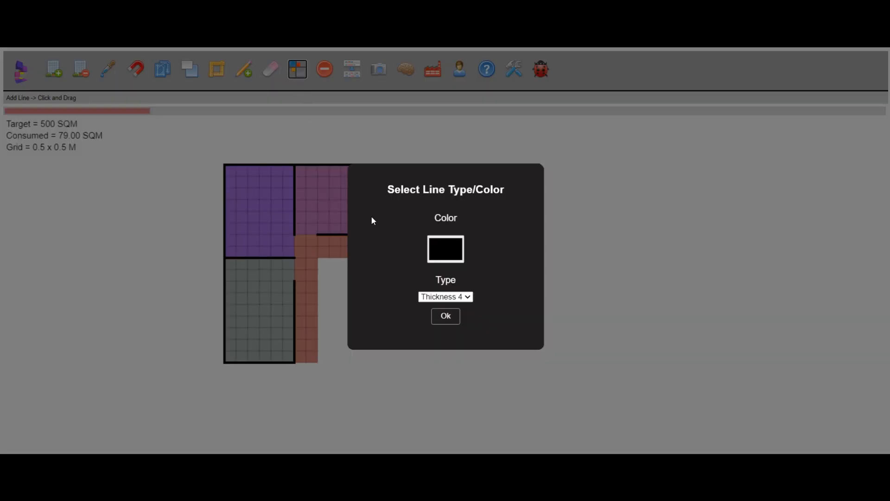
left_click(442, 255)
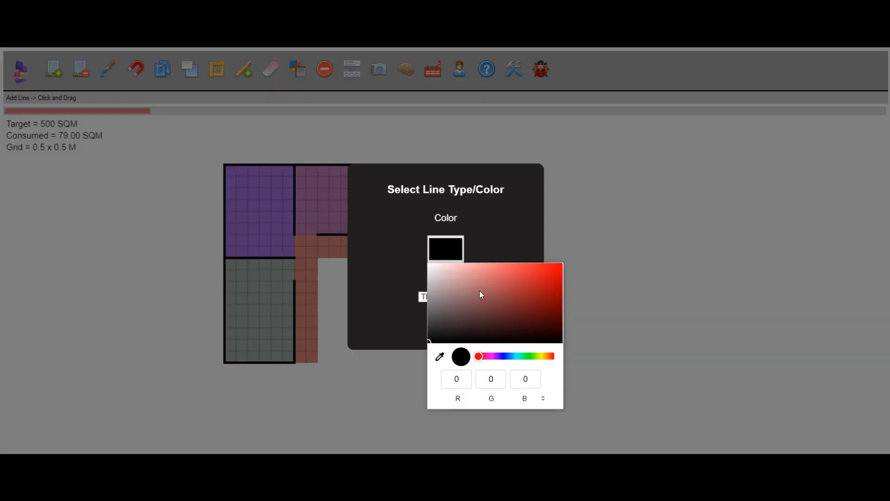
left_click(540, 356)
left_click(589, 243)
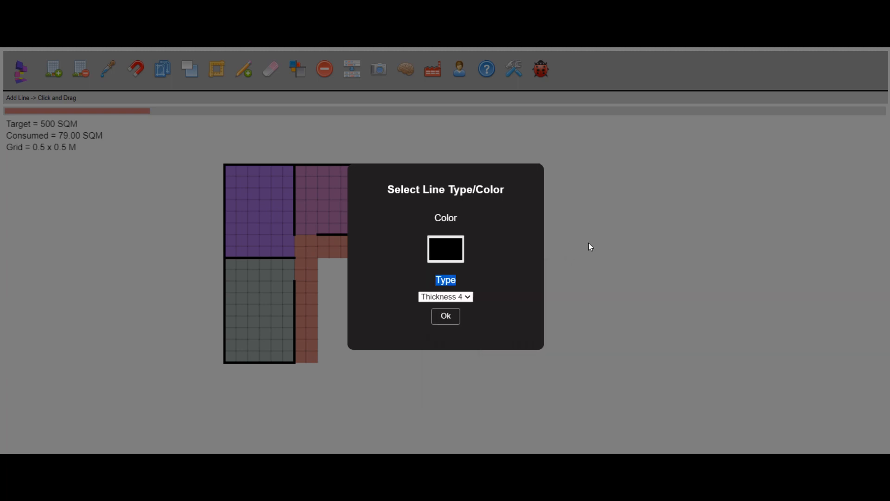
left_click(443, 260)
left_click(542, 357)
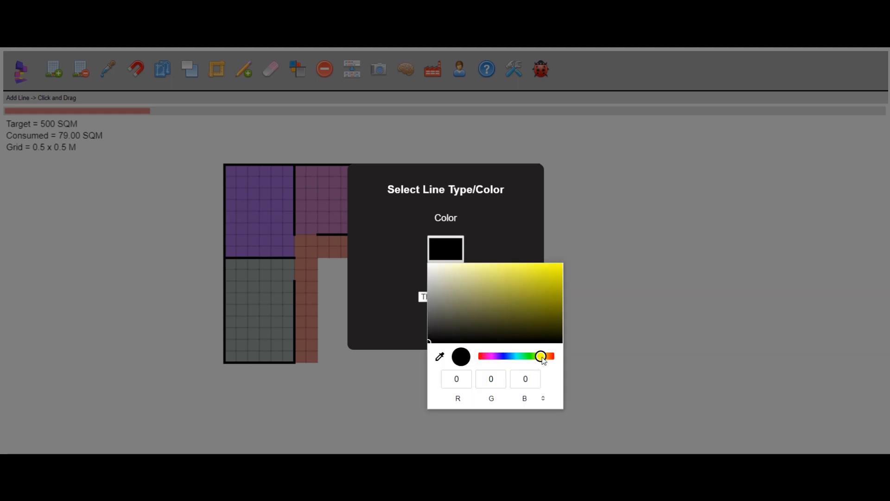
left_click(418, 292)
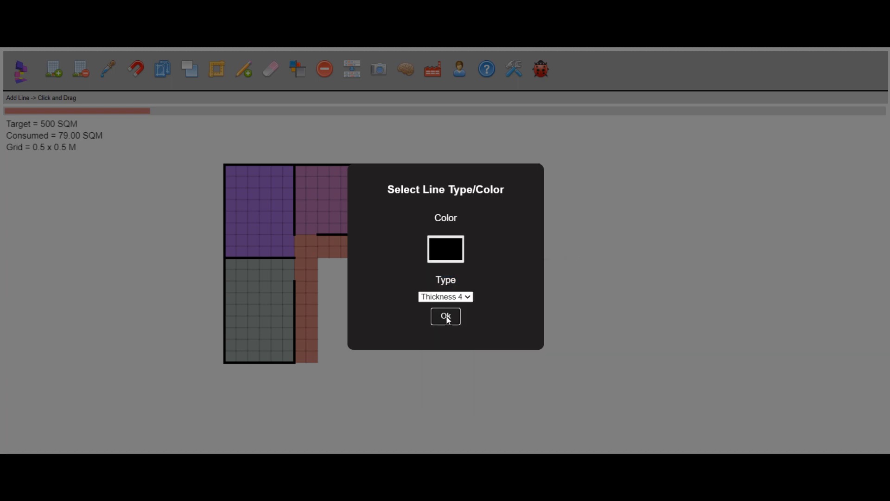
left_click(446, 316)
left_click_drag(241, 174, 268, 175)
Set the line color to yellow and mark windows on the purple block's outer walls and the grey block's outer and corridor-side walls.
left_click(298, 69)
left_click(444, 248)
left_click(541, 356)
left_click_drag(545, 266, 557, 263)
left_click(509, 237)
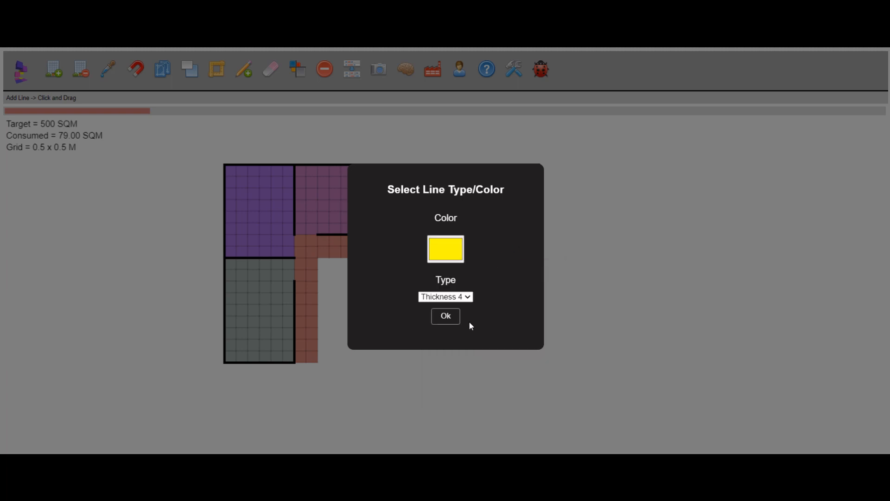
left_click(448, 316)
left_click_drag(247, 173, 273, 173)
left_click_drag(227, 188, 227, 248)
mouse_move(226, 281)
left_mouse_down()
mouse_move(225, 341)
mouse_move(276, 369)
mouse_move(294, 342)
mouse_move(295, 317)
left_mouse_up()
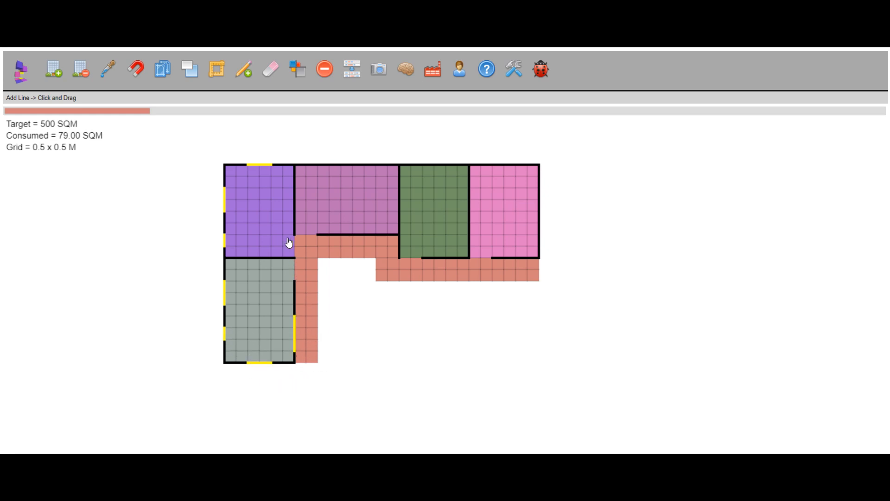
Mark yellow windows on the purple-mauve shared wall, the upper and lower walls of the mauve and green blocks, and the pink block's outer walls.
left_click_drag(294, 187, 295, 211)
left_click_drag(320, 168, 377, 172)
left_click_drag(350, 239, 366, 240)
left_click_drag(441, 265, 458, 264)
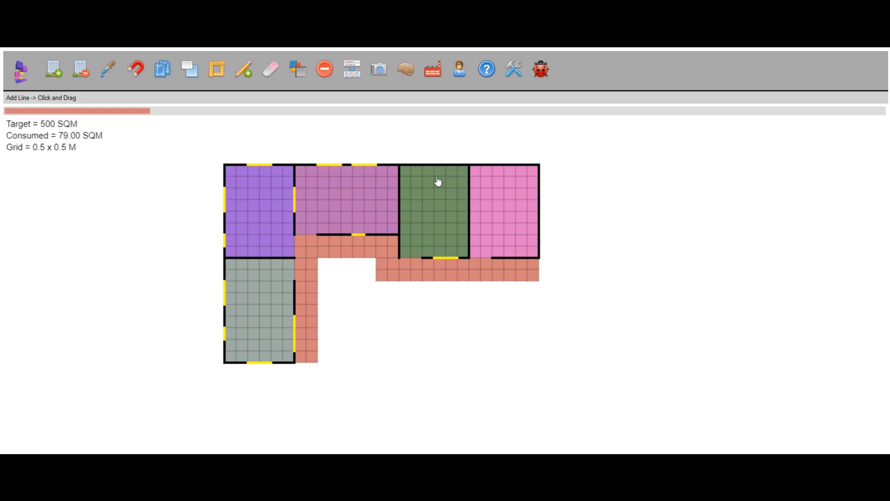
mouse_move(425, 172)
left_mouse_down()
mouse_move(516, 171)
mouse_move(540, 232)
left_mouse_up()
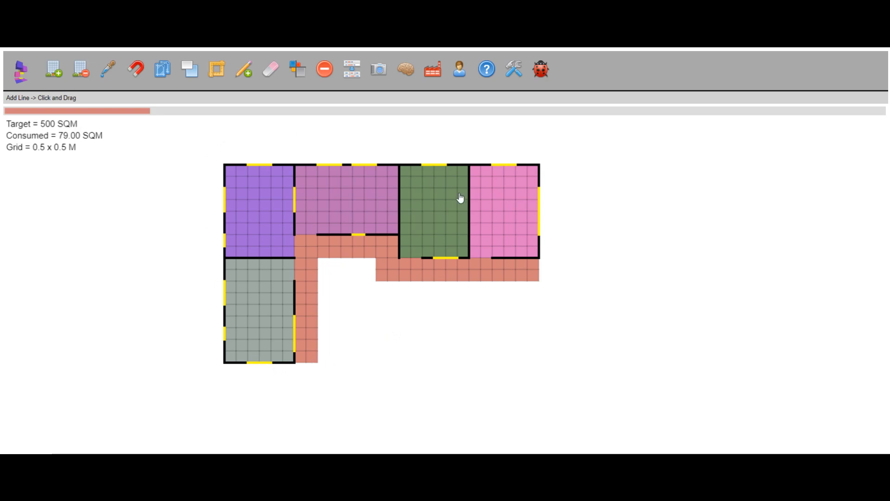
Set the line color to a medium green.
left_click(303, 71)
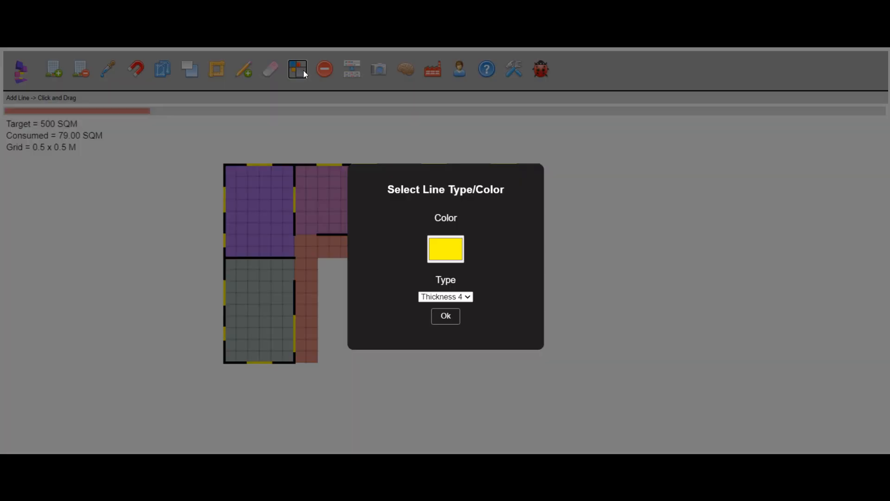
left_click(442, 246)
left_click(531, 358)
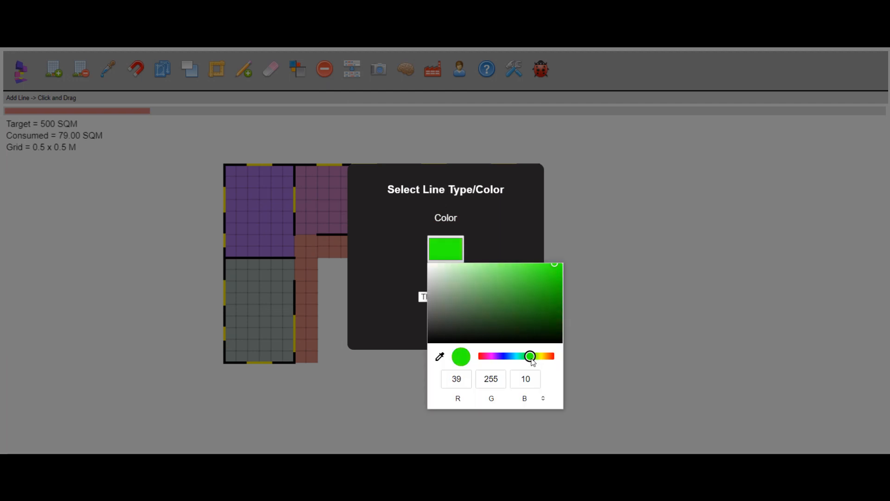
left_click(515, 280)
left_click(451, 252)
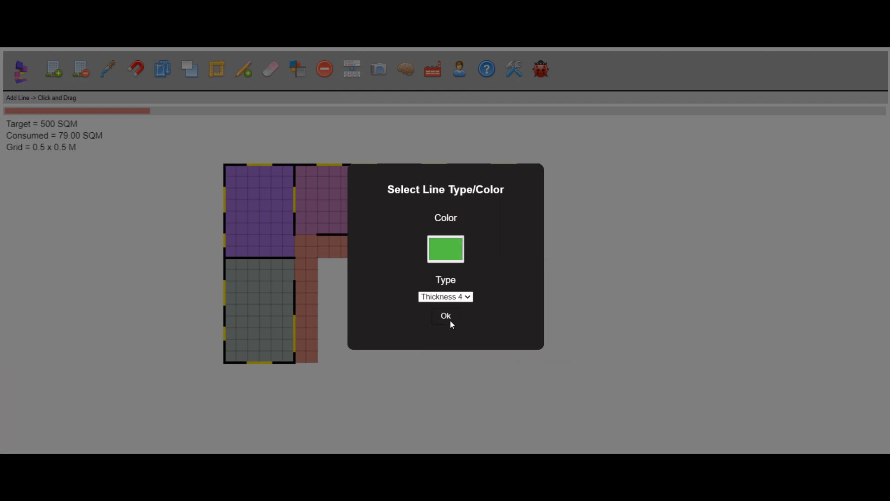
left_click(450, 318)
left_click_drag(224, 164, 200, 167)
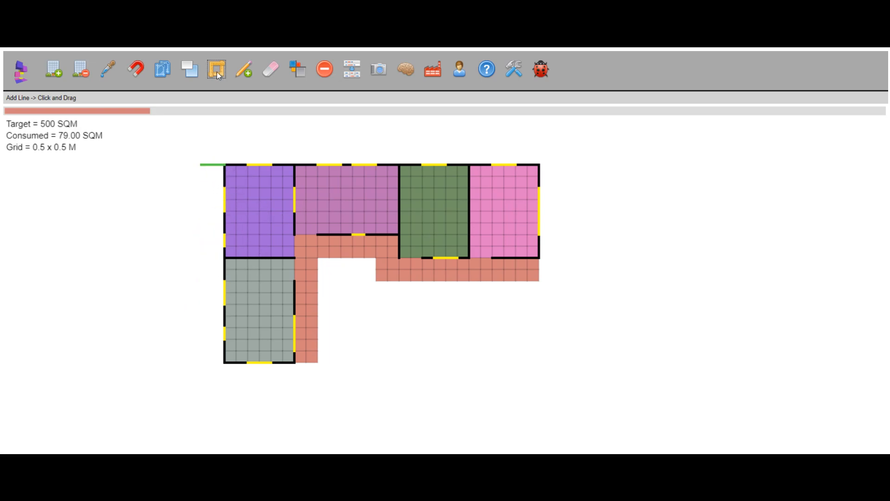
left_click(269, 71)
left_click(213, 165)
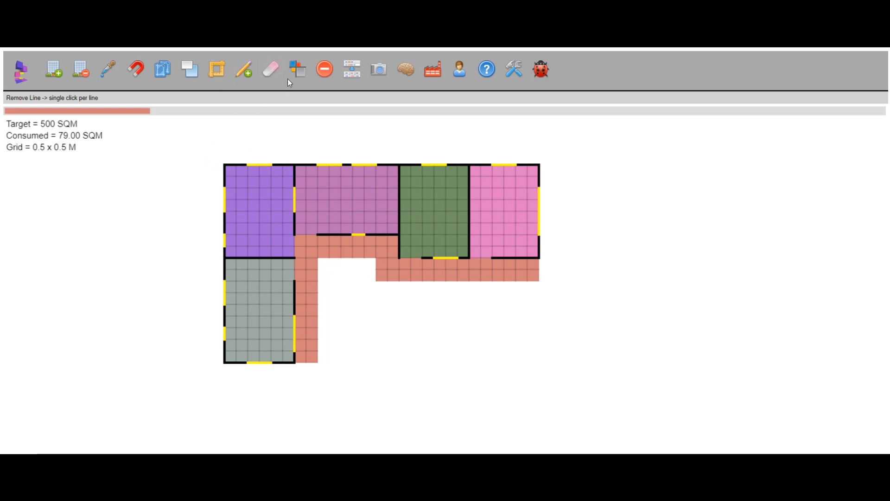
Set the line thickness to 1 and draw a green line four cells outward from the purple block's upper outer corner, erasing the slanted segment.
left_click(297, 69)
left_click(445, 297)
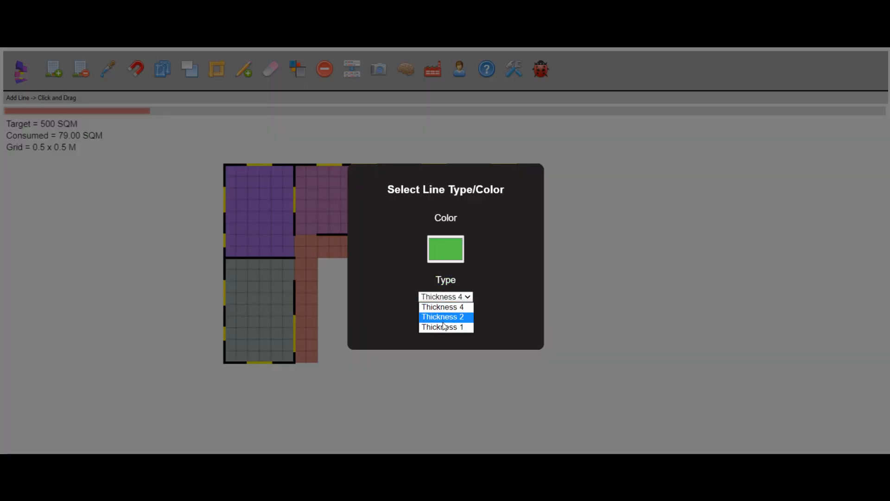
left_click(444, 326)
left_click(441, 322)
mouse_move(223, 166)
left_mouse_down()
mouse_move(179, 163)
mouse_move(191, 248)
left_mouse_up()
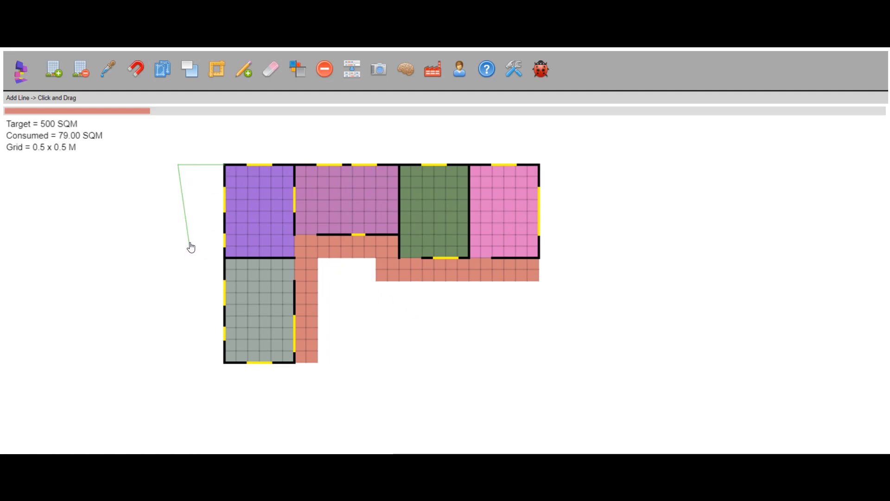
left_click(271, 69)
left_click(188, 226)
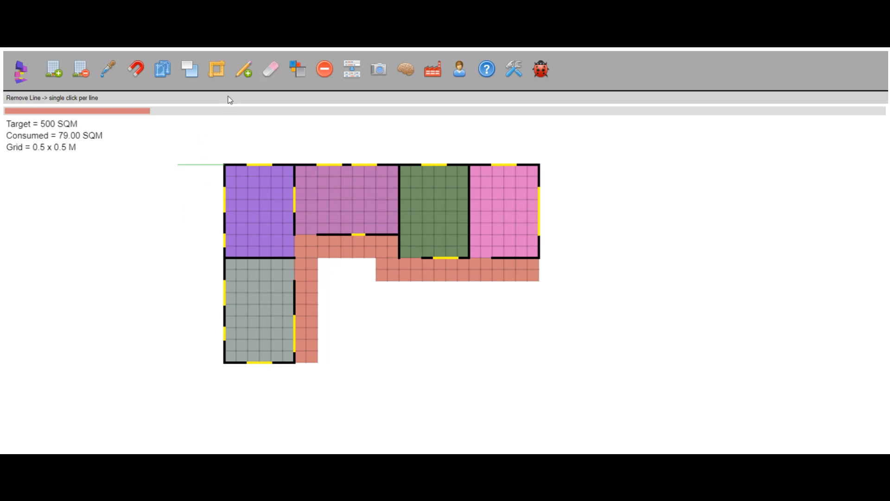
Continue the thin green line as a stepped boundary around the purple and grey blocks, ending at the grey block's lower corridor-side corner.
left_click(245, 72)
mouse_move(178, 166)
left_mouse_down()
mouse_move(180, 250)
mouse_move(200, 247)
mouse_move(201, 327)
mouse_move(121, 323)
mouse_move(120, 399)
left_mouse_up()
left_click_drag(184, 403, 295, 367)
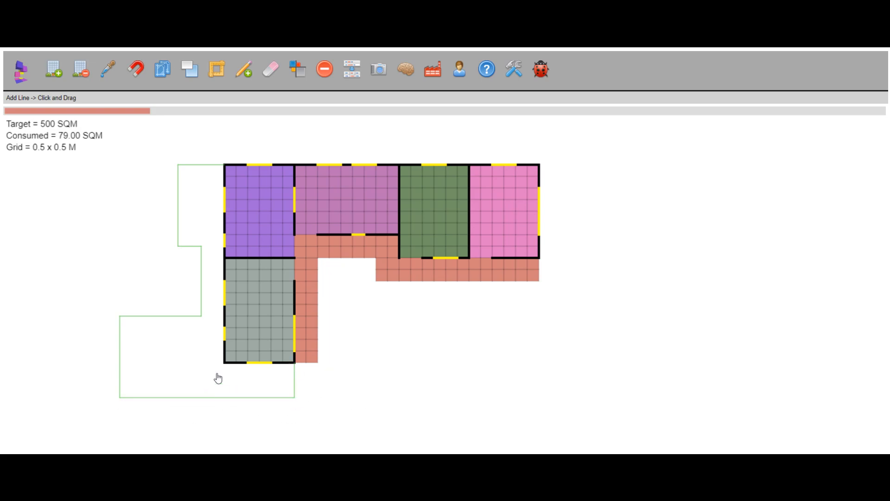
Fill the area between the green boundary and the purple and grey blocks with light green cells, removing the stray column outside the boundary.
left_click(58, 77)
left_click(56, 75)
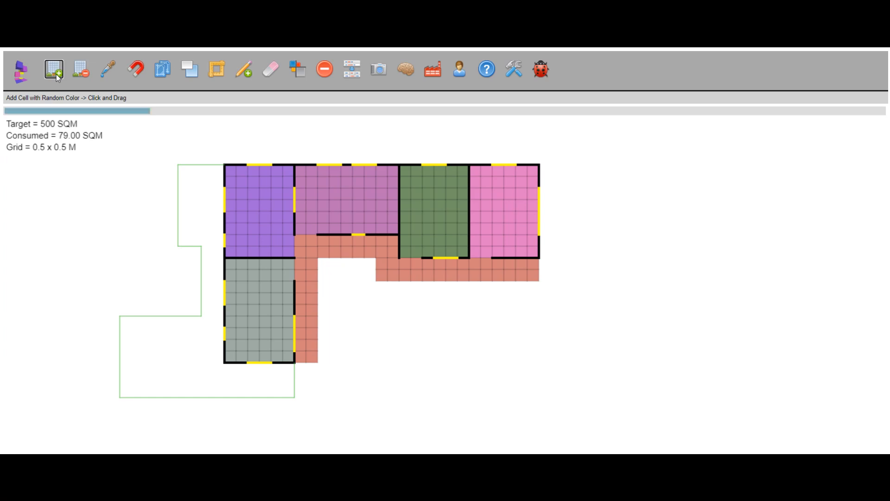
left_click(56, 74)
left_click_drag(178, 165, 217, 328)
left_click_drag(123, 320, 220, 348)
mouse_move(128, 357)
left_mouse_down()
mouse_move(190, 402)
mouse_move(264, 390)
mouse_move(288, 398)
left_mouse_up()
left_click_drag(213, 362, 295, 373)
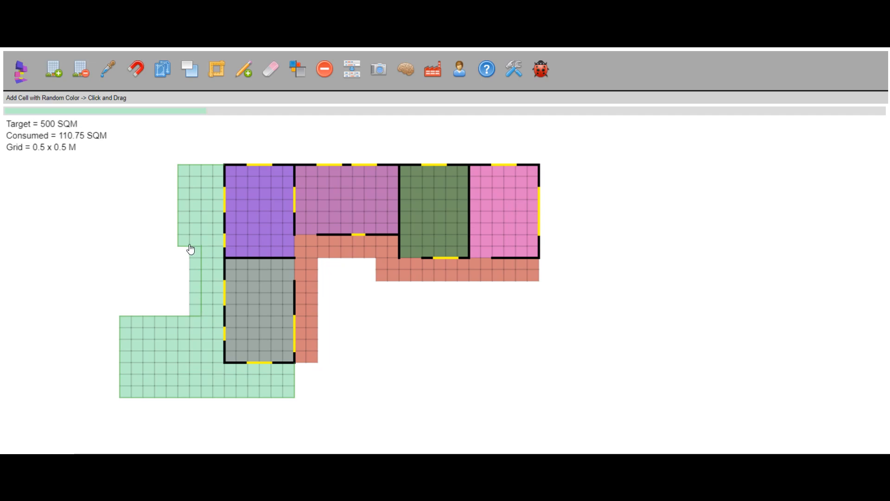
left_click(80, 69)
left_click_drag(194, 258, 195, 316)
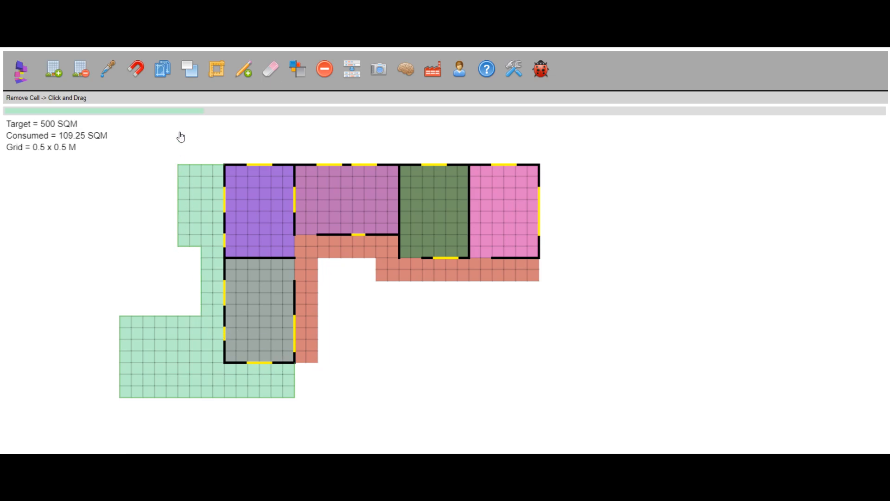
Choose a thicker green line and trace the stepped notch along the outer edge of the light green area.
left_click(297, 70)
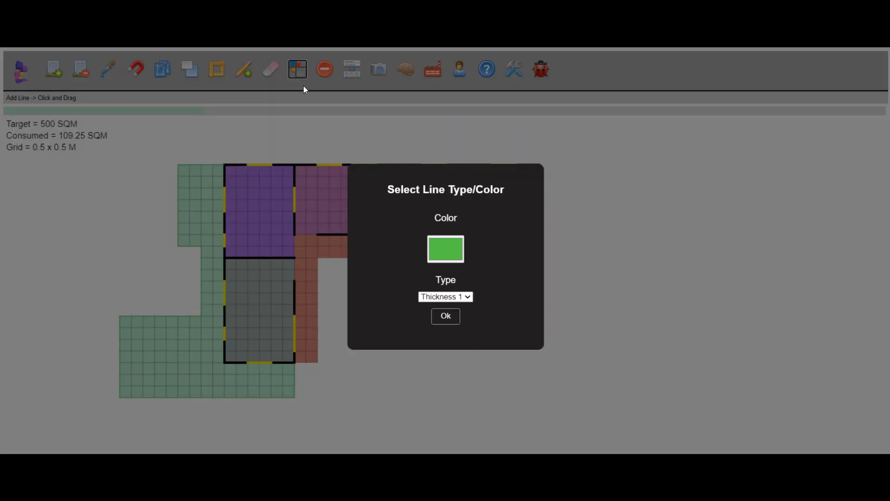
left_click(442, 297)
left_click(446, 316)
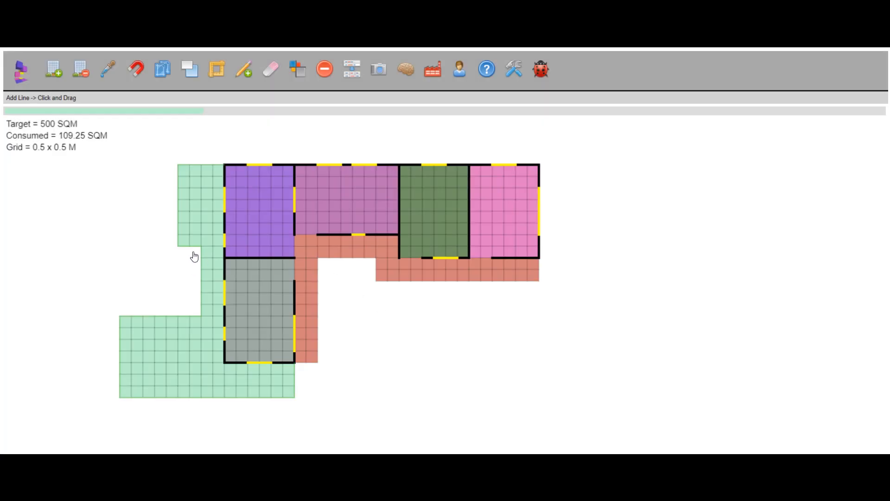
mouse_move(181, 251)
left_mouse_down()
mouse_move(202, 250)
mouse_move(202, 326)
mouse_move(202, 317)
mouse_move(119, 316)
left_mouse_up()
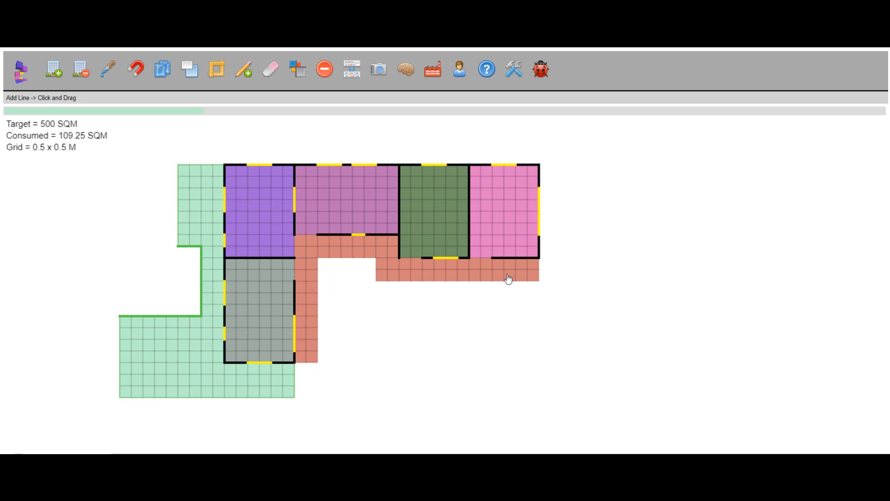
Open the area statement, name the light green space landscape and set its space type to Design.
left_click(358, 73)
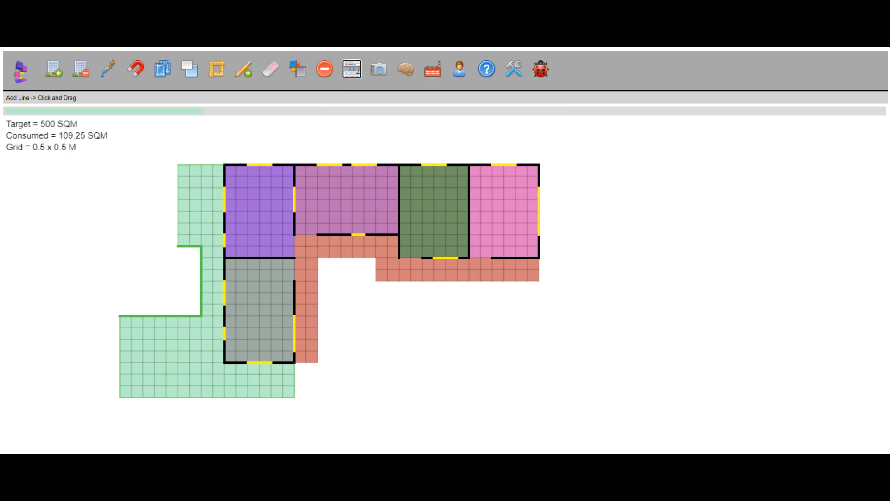
left_click(505, 95)
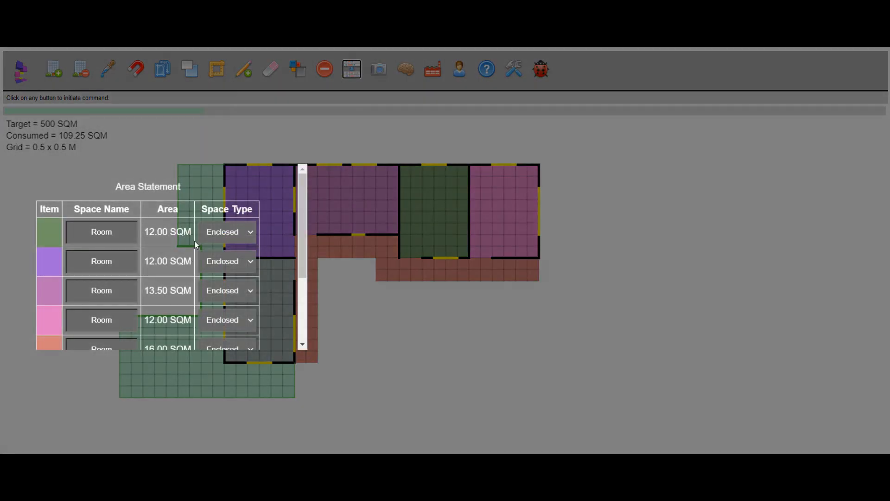
scroll(180, 259, "down", 3)
scroll(179, 236, "up", 3)
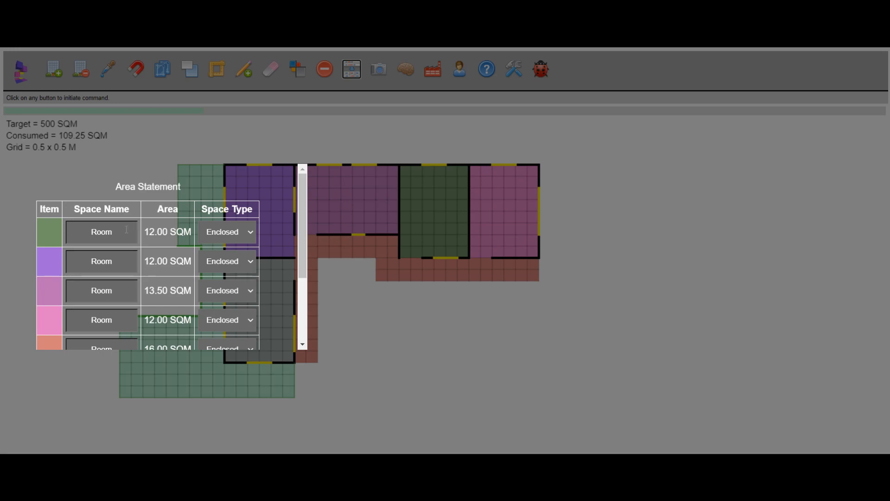
scroll(125, 260, "down", 3)
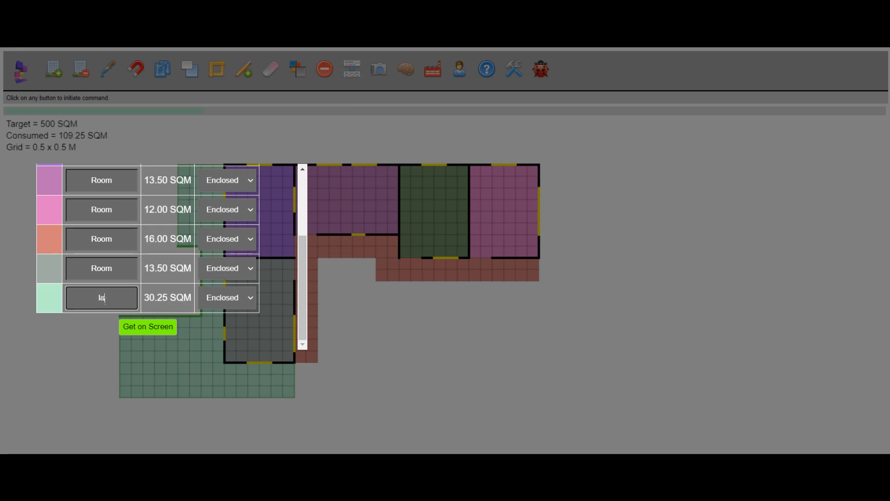
type("cape")
left_click(242, 306)
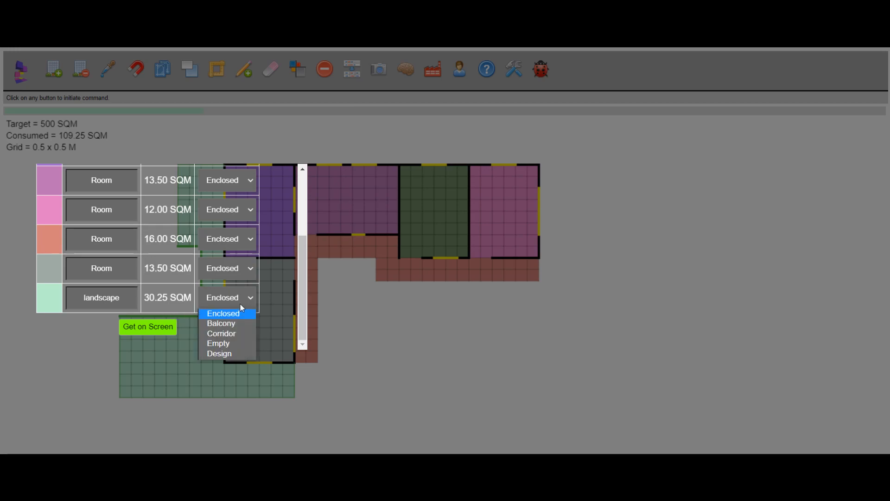
left_click(222, 354)
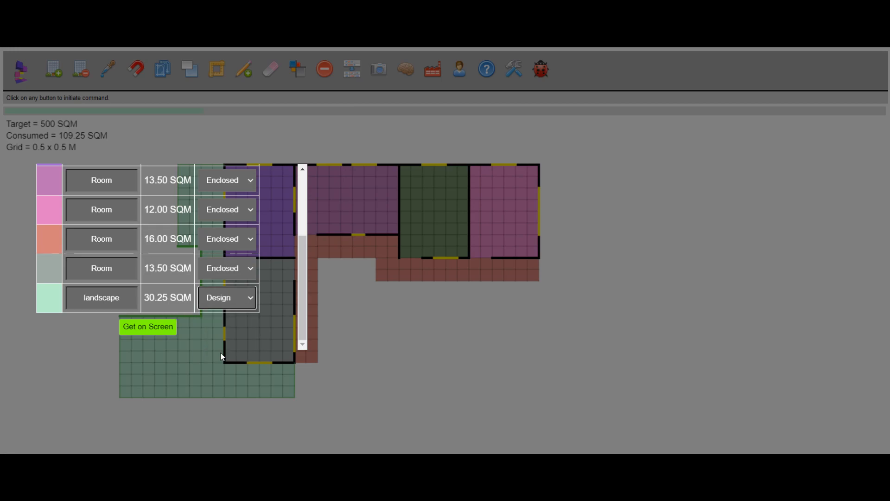
Name the salmon space corridor with space type Corridor, and place the area statement on the drawing.
scroll(102, 280, "up", 1)
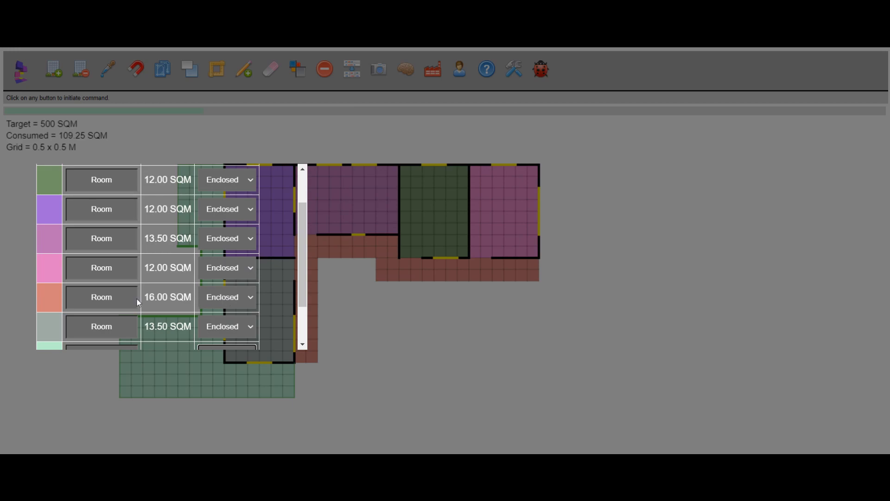
double_click(110, 299)
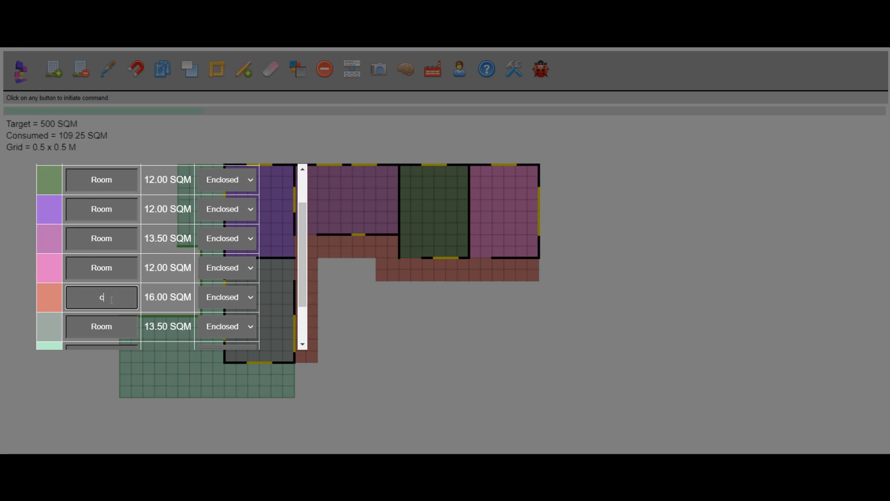
type("corridor")
left_click(230, 301)
left_click(221, 332)
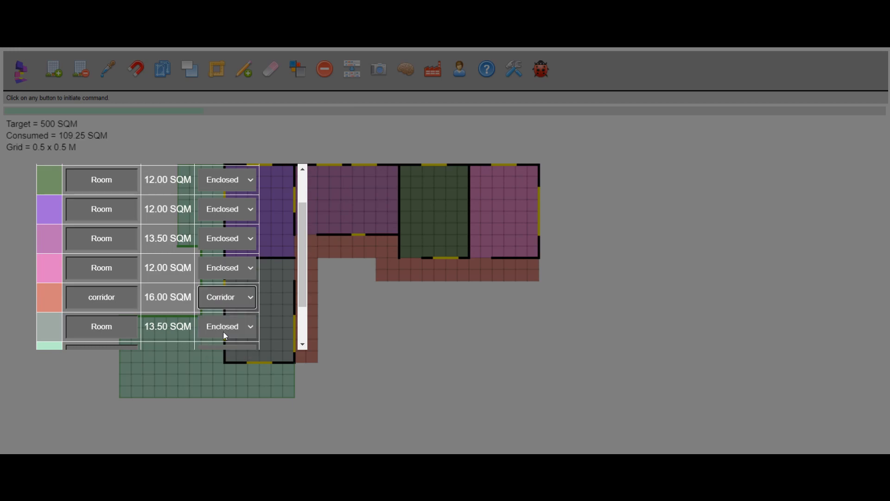
scroll(185, 324, "down", 2)
left_click(153, 328)
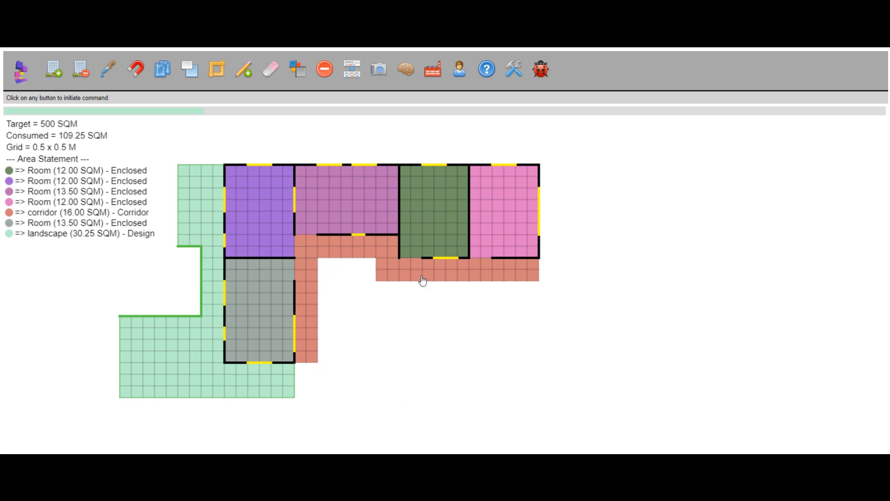
Take a snapshot of the layout, save it as the PNG image my-image (15) and open the saved file.
left_click(386, 69)
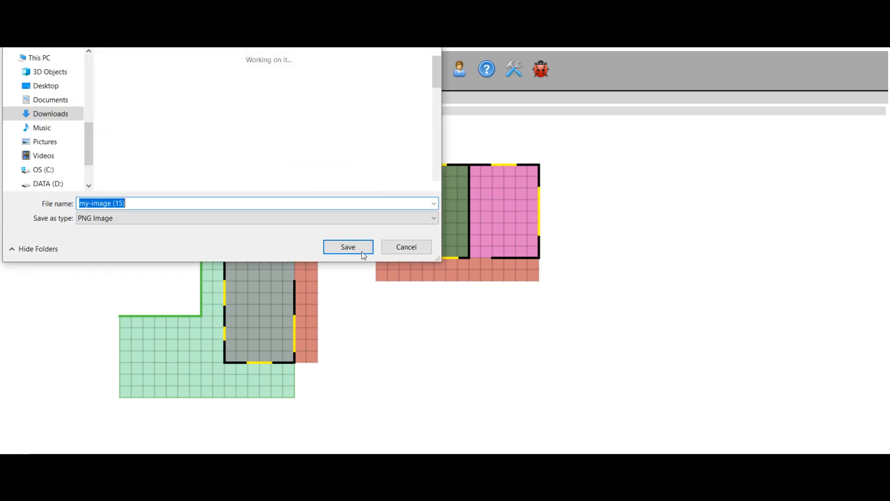
left_click(361, 252)
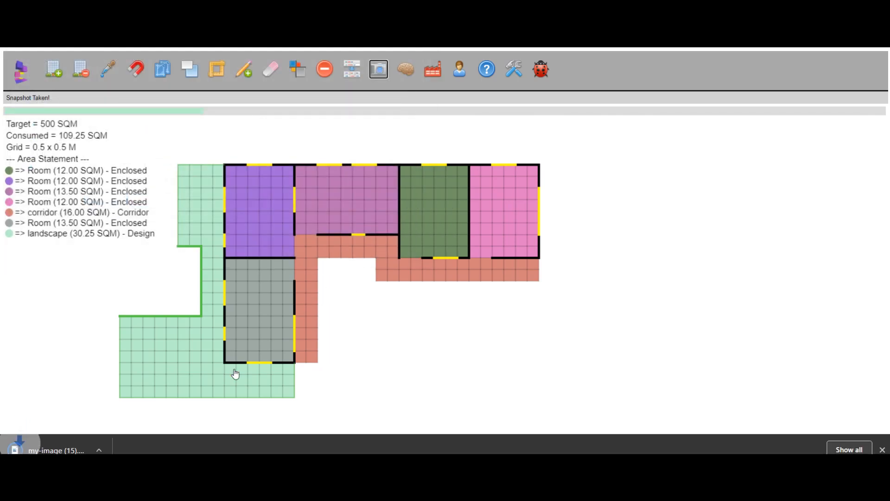
left_click(69, 446)
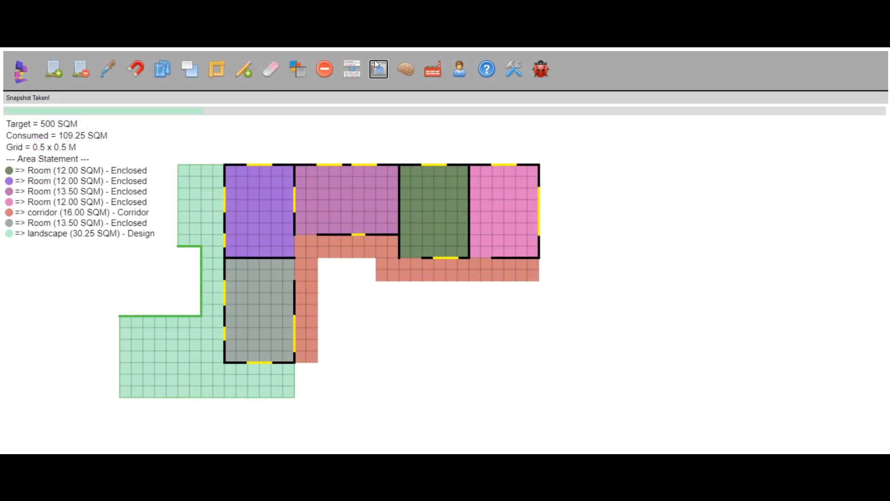
Delete the entire layout and draw a 6-by-6-cell blue block with an 8-by-6-cell yellow block directly below it.
left_click(322, 73)
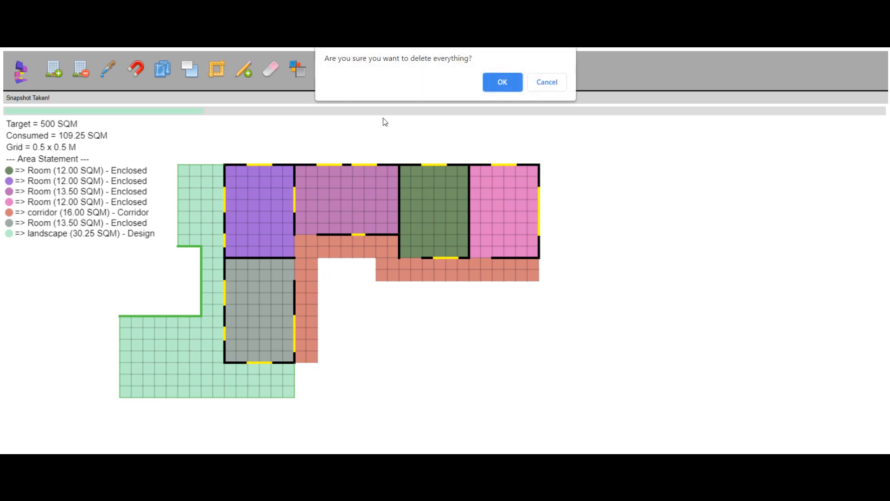
left_click(503, 81)
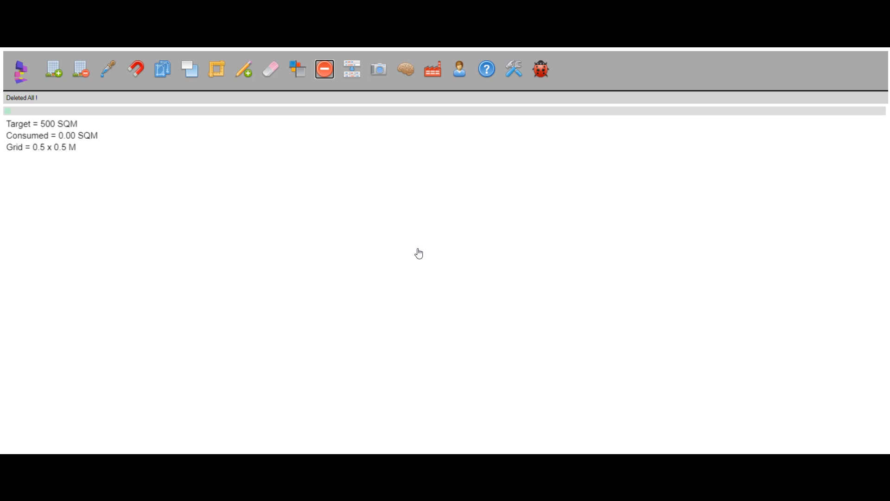
left_click(59, 73)
left_click_drag(224, 165, 289, 230)
left_click(50, 73)
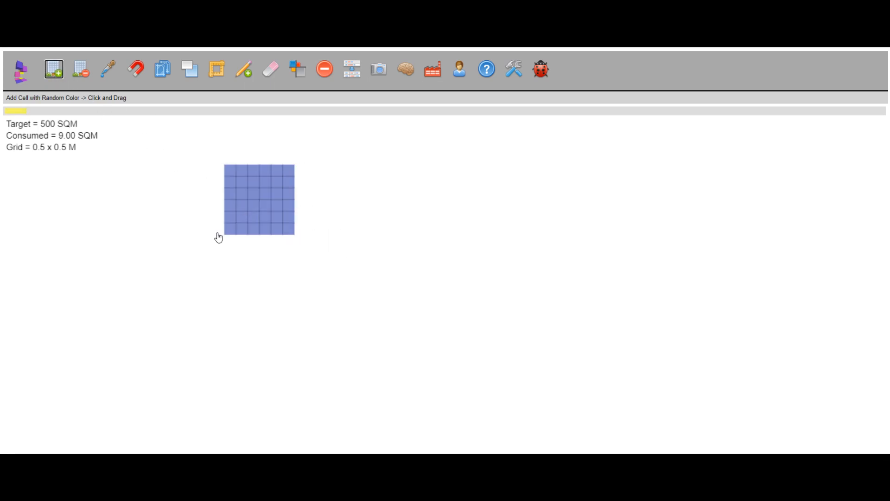
left_click_drag(232, 243, 312, 306)
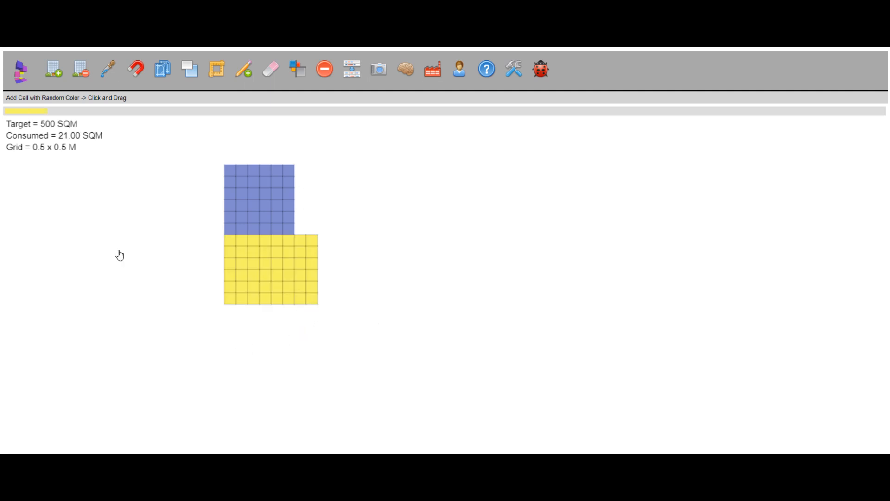
Add an orange block beside the blue one and a two-cell-wide green L-shaped strip along the yellow block and the orange block's lower part.
left_click_drag(297, 233, 360, 165)
left_click(54, 75)
left_click_drag(325, 243, 339, 305)
left_click_drag(297, 216, 340, 235)
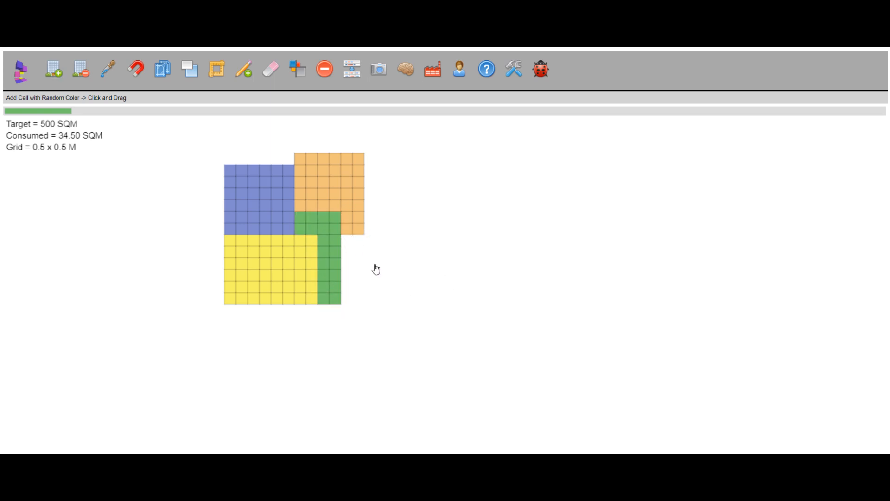
Remove the four orange cells beside the green strip and extend the orange block outward by five columns in its matched color.
left_click(74, 73)
left_click_drag(347, 229, 358, 217)
left_click(109, 68)
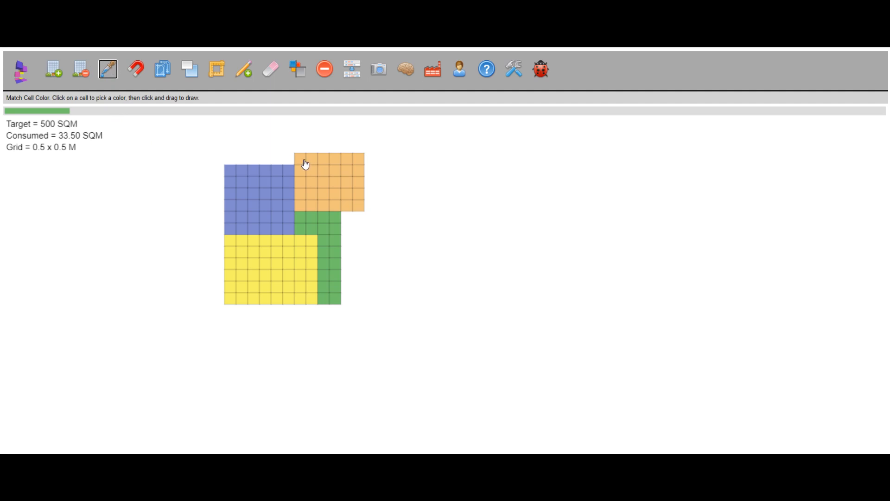
left_click(304, 165)
left_click_drag(367, 161, 420, 209)
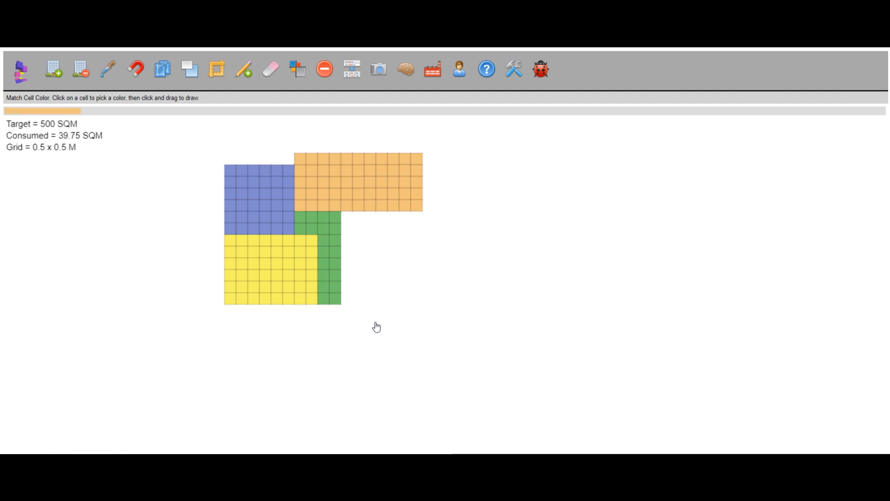
Add a 7-by-8-cell pink block below the orange one and repaint the yellow block's two columns nearest the green strip in matching green.
left_click(49, 76)
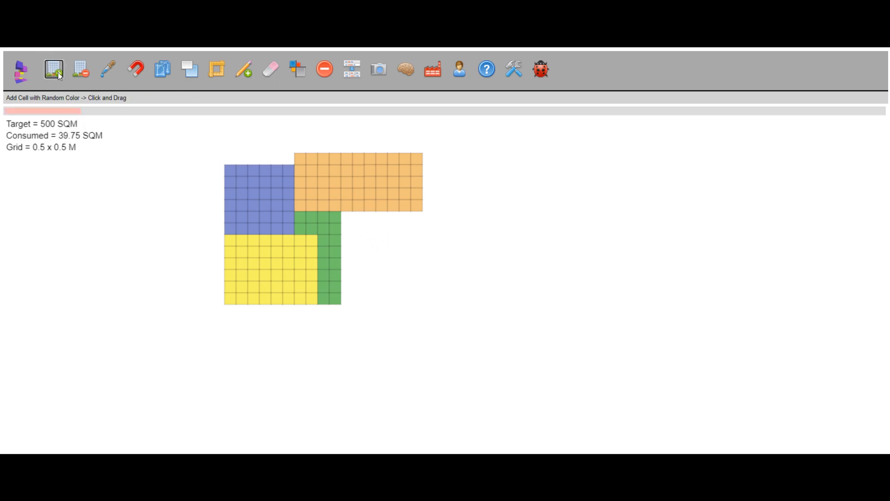
left_click_drag(349, 220, 420, 302)
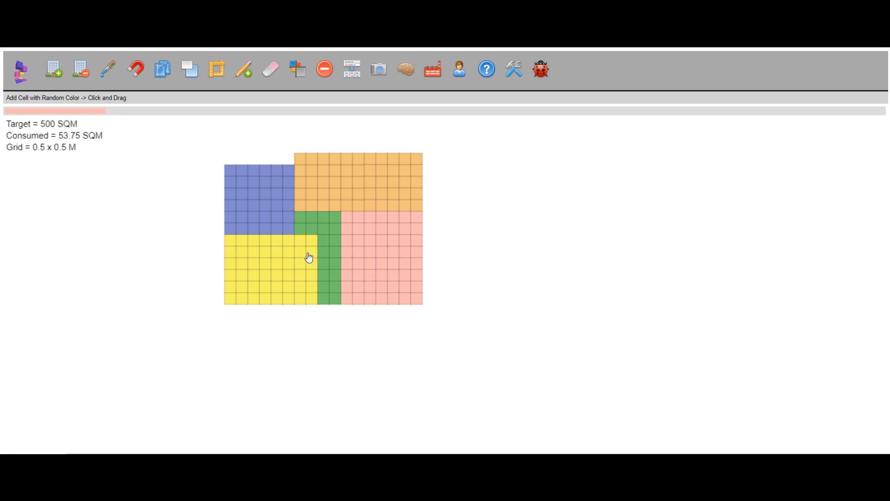
left_click(107, 70)
left_click(325, 244)
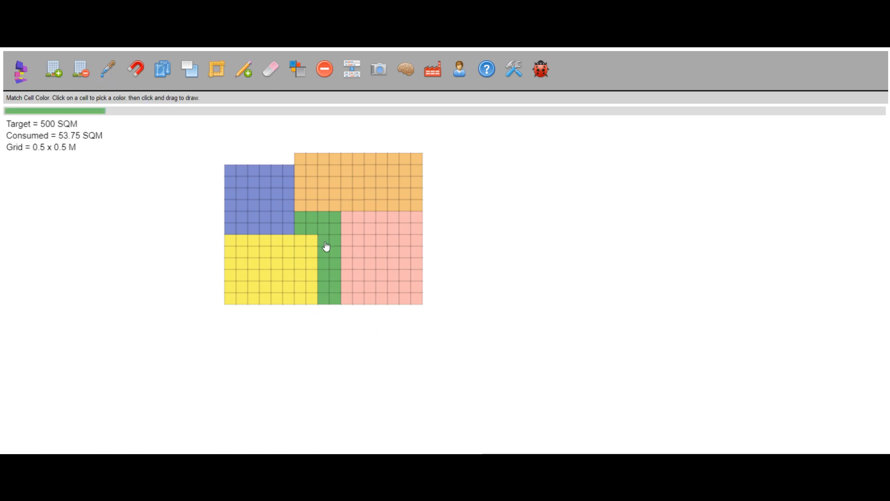
left_click_drag(312, 240, 302, 305)
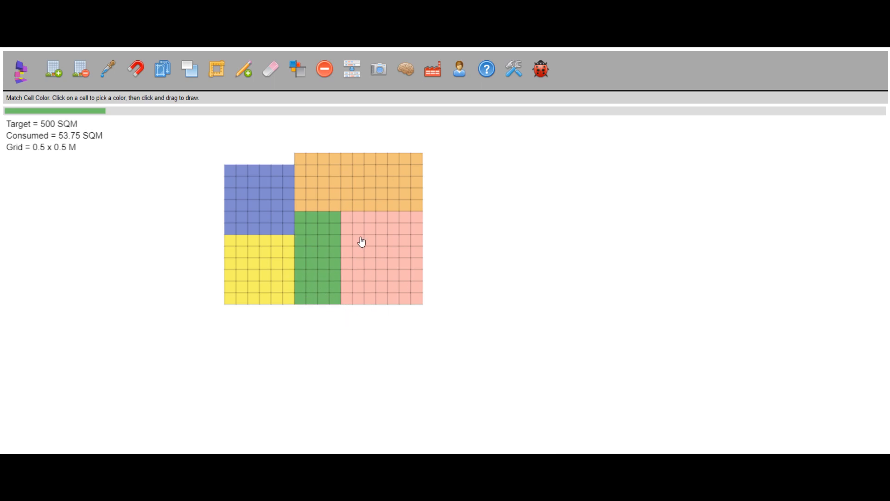
Answer No to liking the design and shuffle the arrangement of the colored blocks.
left_click(407, 71)
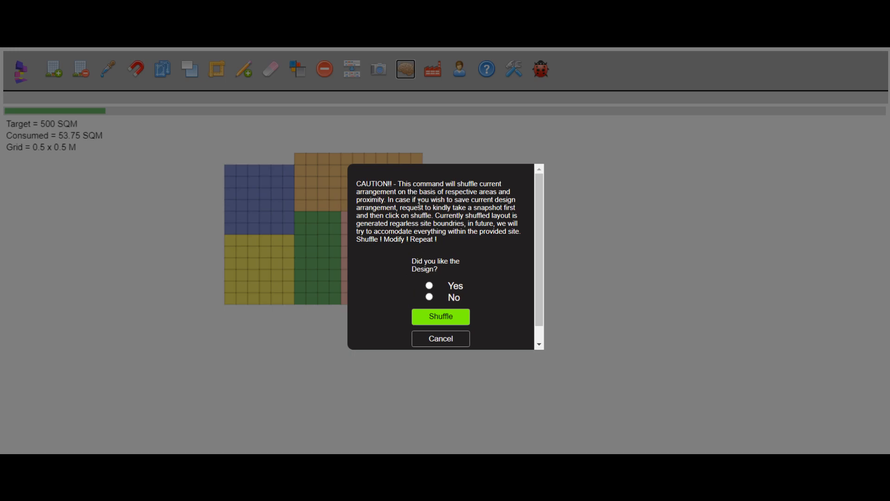
scroll(419, 203, "down", 1)
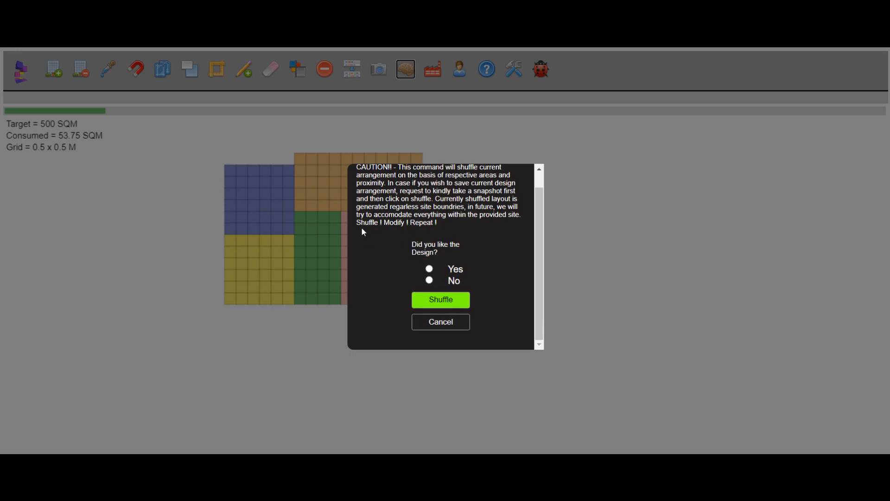
left_click(430, 281)
left_click(432, 302)
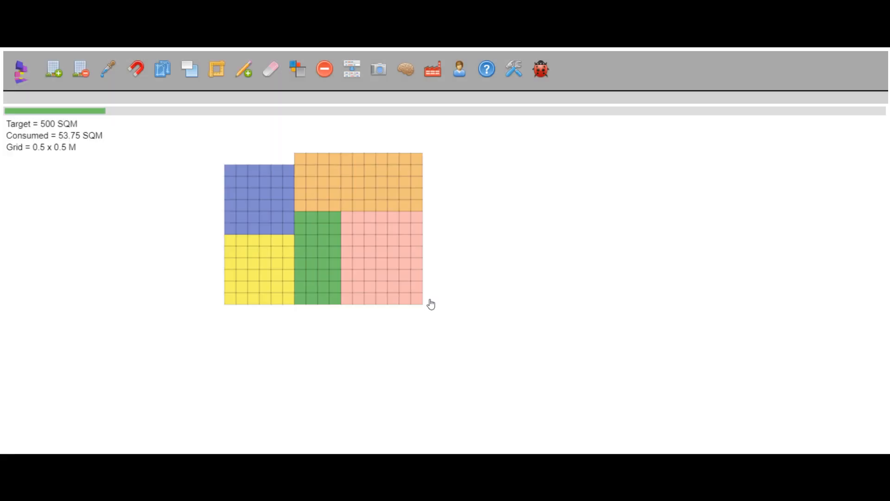
Shuffle the block arrangement again, this time answering Yes to liking the design.
left_click(406, 70)
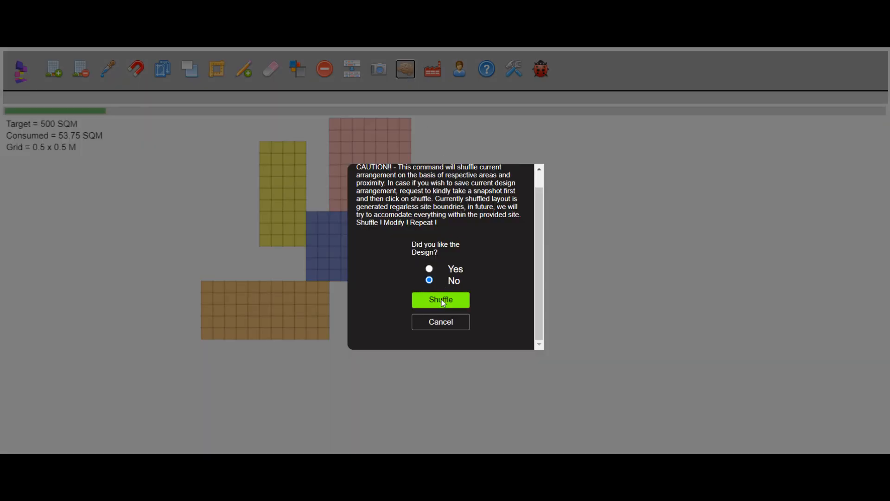
left_click(430, 269)
left_click(431, 299)
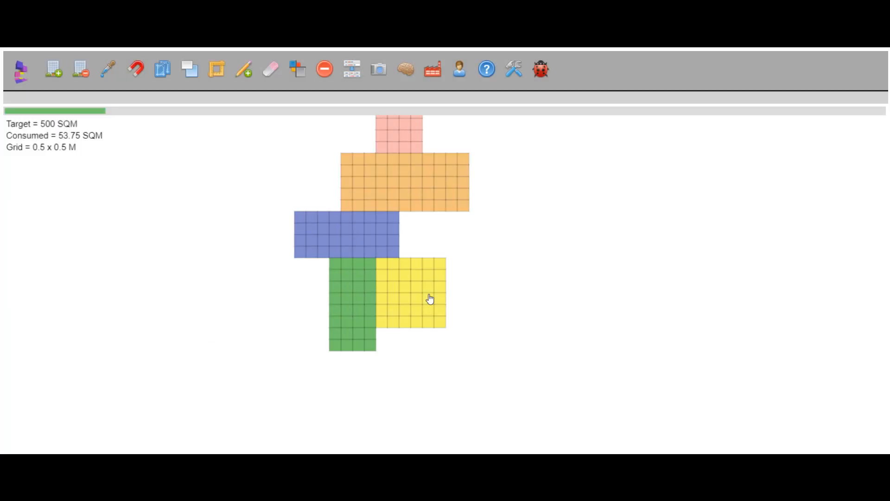
Shuffle the block arrangement again, this time answering No to liking the design.
left_click(404, 68)
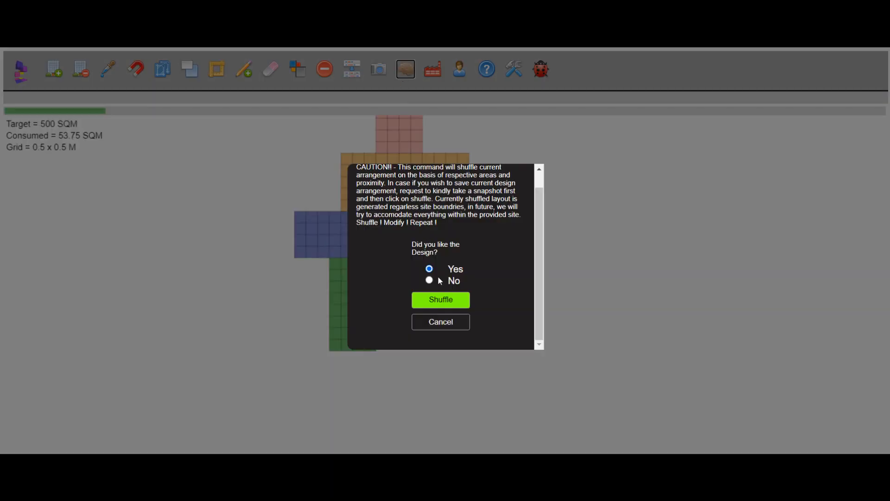
left_click(429, 281)
left_click(459, 297)
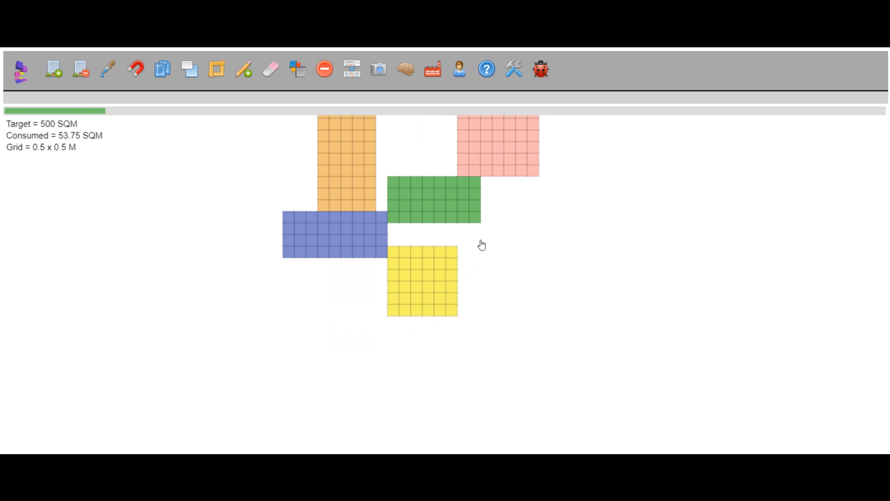
Move the whole arrangement downward, and gather the orange, pink, yellow and green blocks around the blue block's edges.
left_click(194, 71)
left_click_drag(423, 188, 388, 273)
left_click(135, 69)
left_click_drag(318, 223, 231, 266)
left_click_drag(392, 307, 394, 328)
left_click_drag(459, 241, 286, 277)
left_click_drag(414, 348, 291, 368)
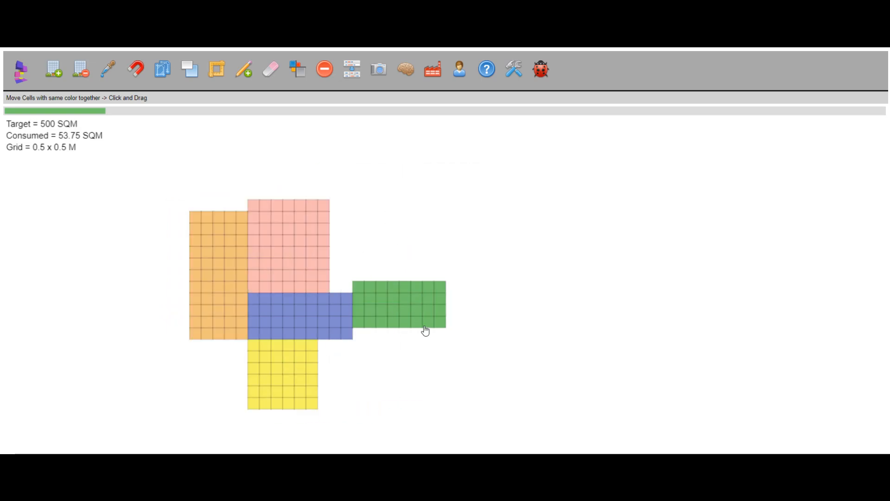
mouse_move(397, 325)
left_mouse_down()
mouse_move(388, 324)
mouse_move(505, 326)
mouse_move(370, 304)
mouse_move(386, 303)
left_mouse_up()
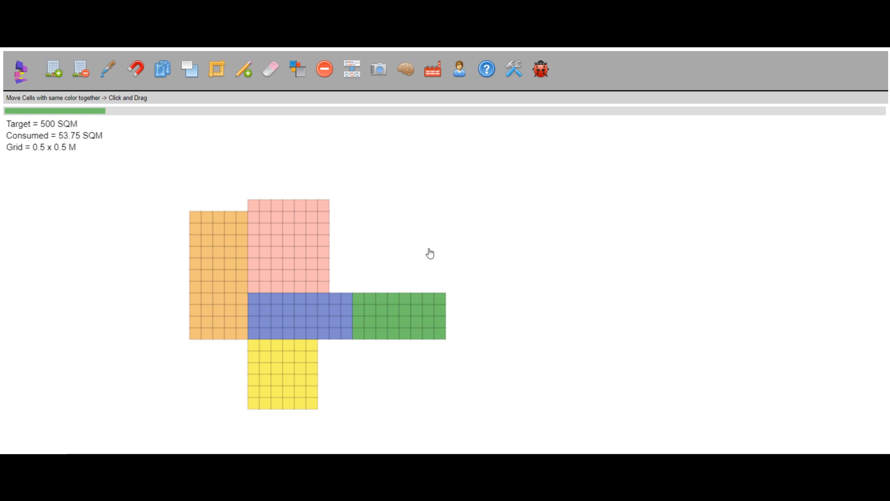
Shuffle the arrangement once more and place the yellow, blue and pink blocks directly against the orange block.
left_click(409, 72)
left_click(437, 300)
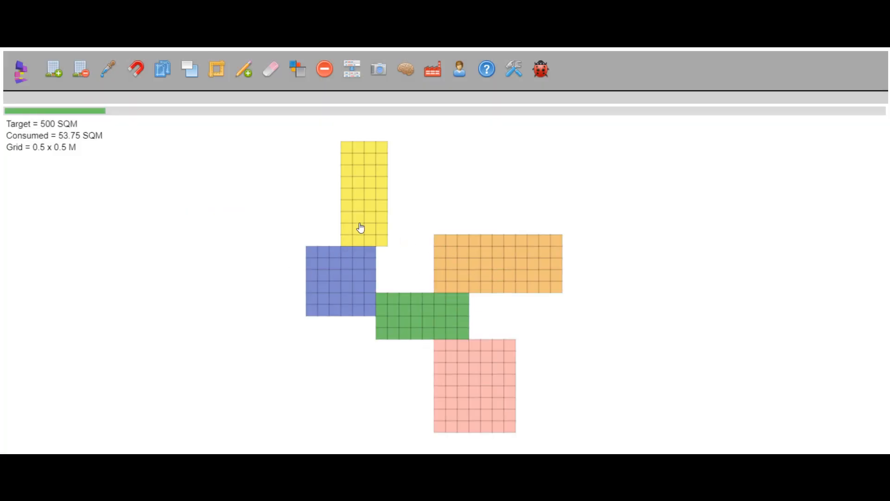
left_click_drag(372, 207, 584, 297)
left_click_drag(365, 284, 418, 265)
left_click_drag(472, 375, 507, 328)
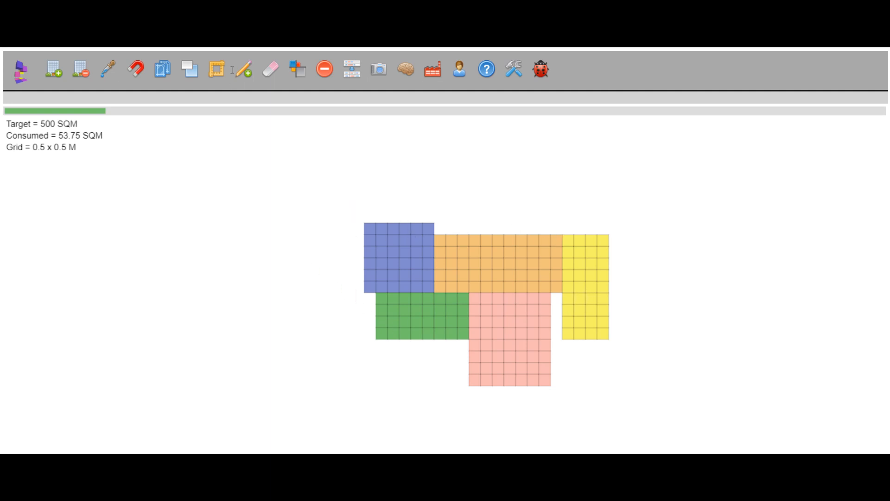
Move the yellow block over the pink block's four columns beside green, and extend pink by one column and one row in its matched color.
left_click(135, 69)
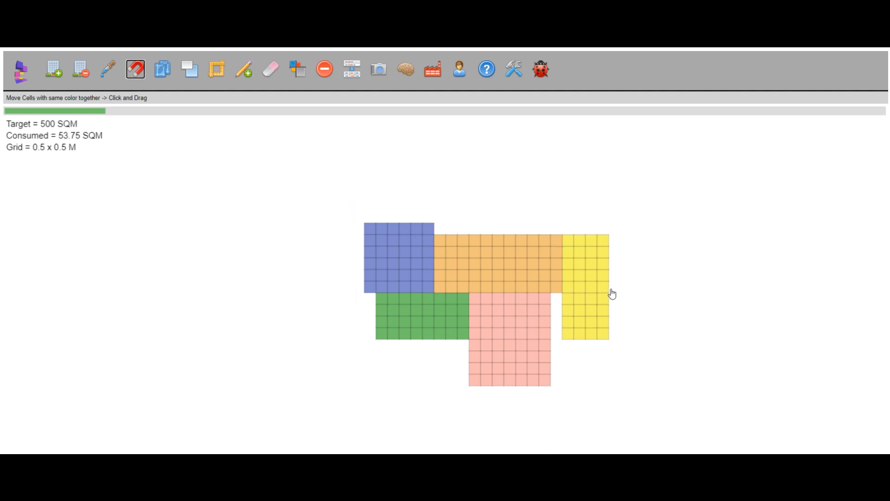
left_click_drag(603, 293, 507, 344)
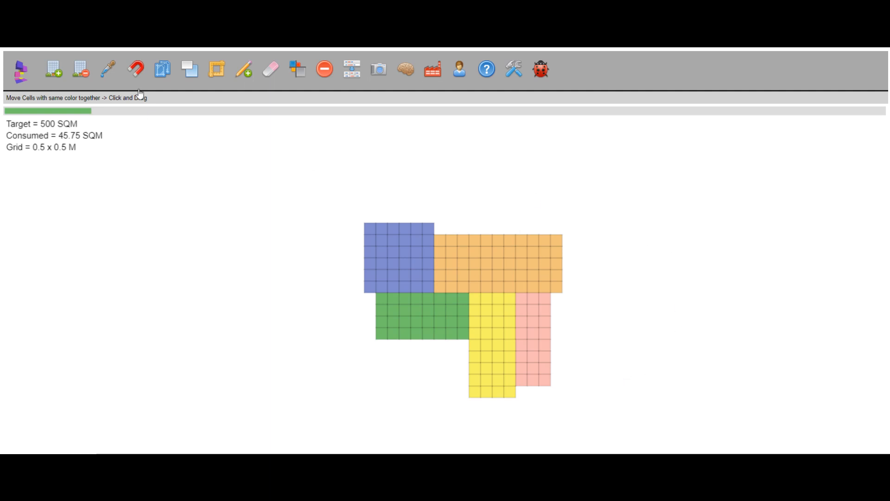
left_click(107, 70)
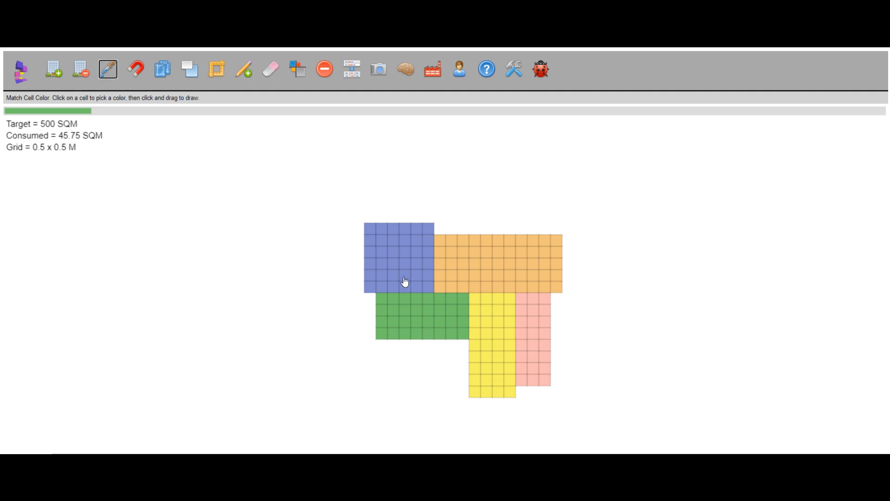
left_click(547, 302)
left_click_drag(554, 300, 545, 393)
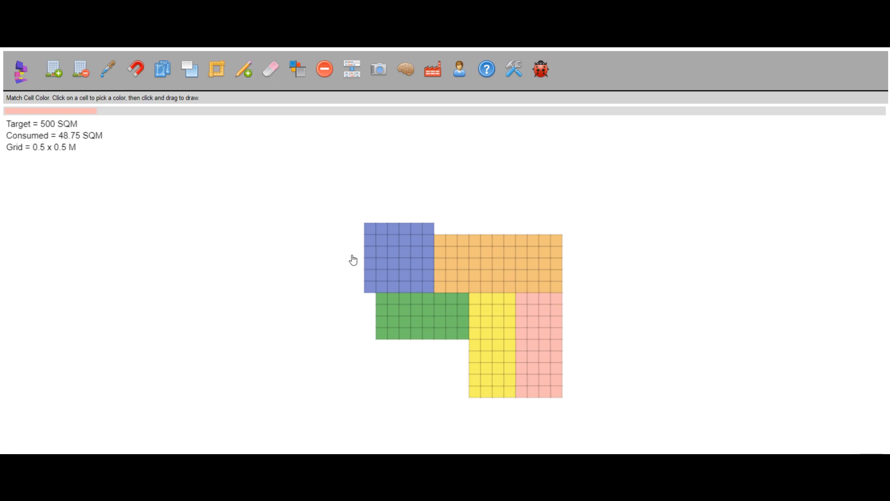
Add a two-cell-wide magenta L-shaped strip over the orange block along its blue-facing side and lower edge.
left_click(53, 69)
left_click_drag(435, 235, 454, 286)
left_click_drag(438, 273, 559, 291)
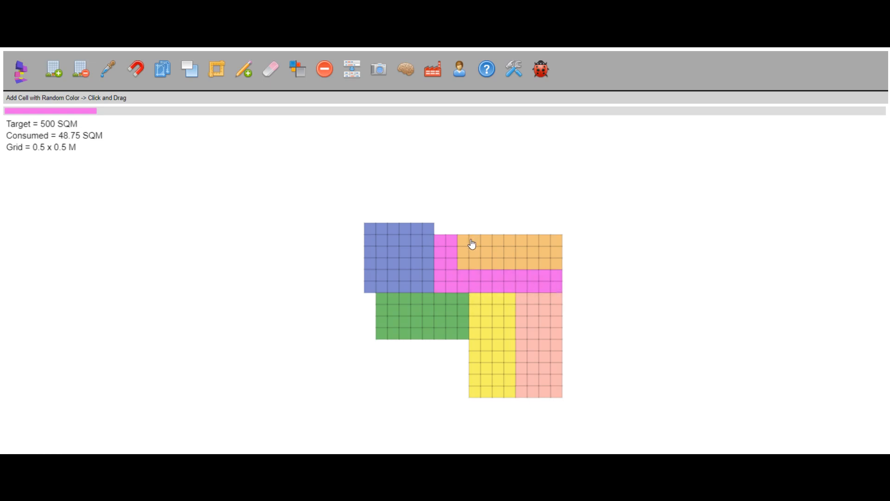
Remove one orange cell beside the magenta strip, and refill and extend the orange block upward by one row in its matched color.
left_click(81, 75)
left_click(465, 253)
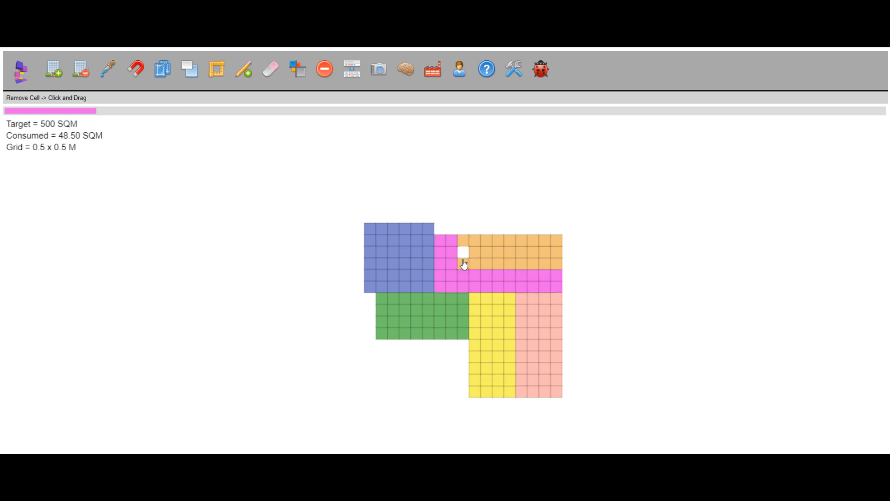
left_click(109, 69)
left_click(478, 266)
mouse_move(463, 269)
left_mouse_down()
mouse_move(533, 219)
mouse_move(561, 232)
left_mouse_up()
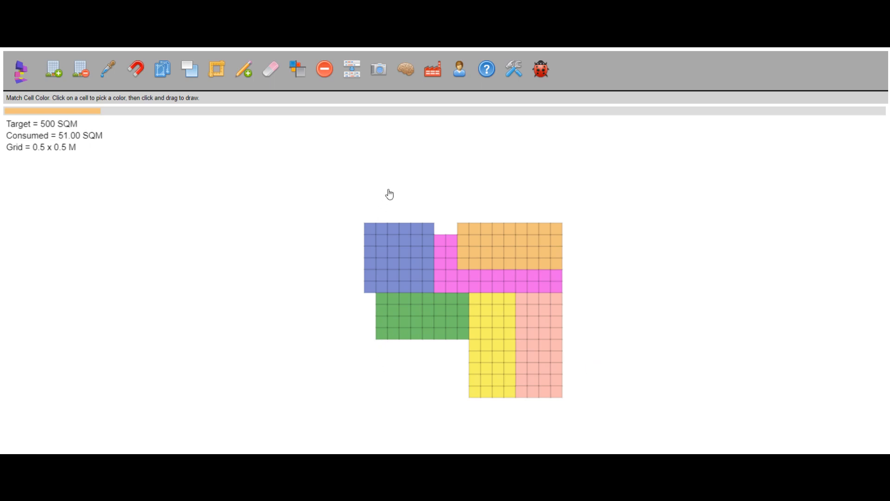
Start the area statement and give the magenta space the name Corridor and the space type Corridor.
left_click(357, 75)
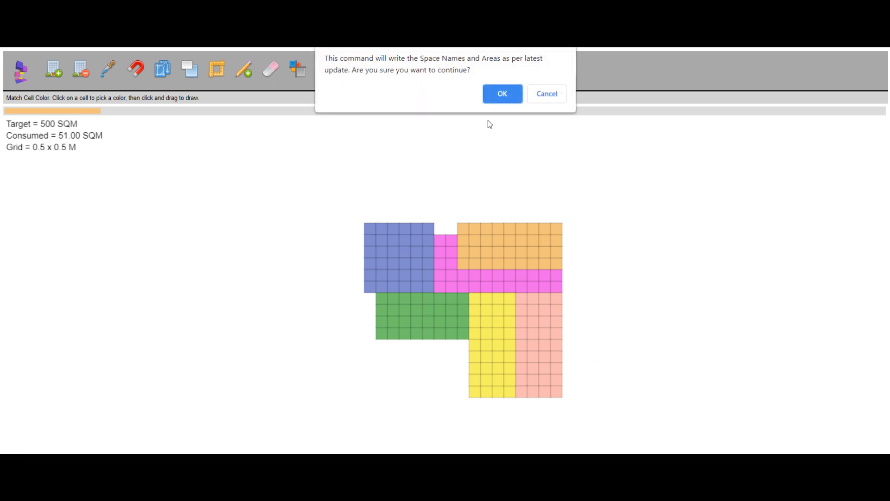
left_click(495, 96)
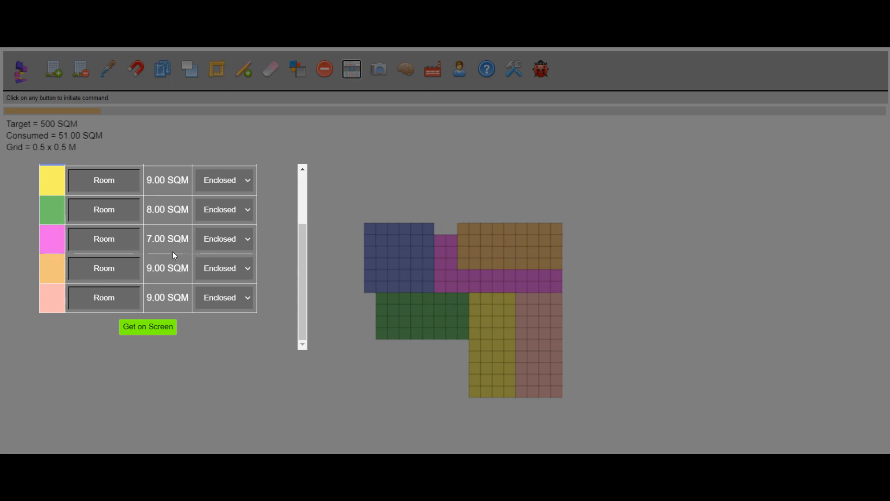
left_click(104, 238)
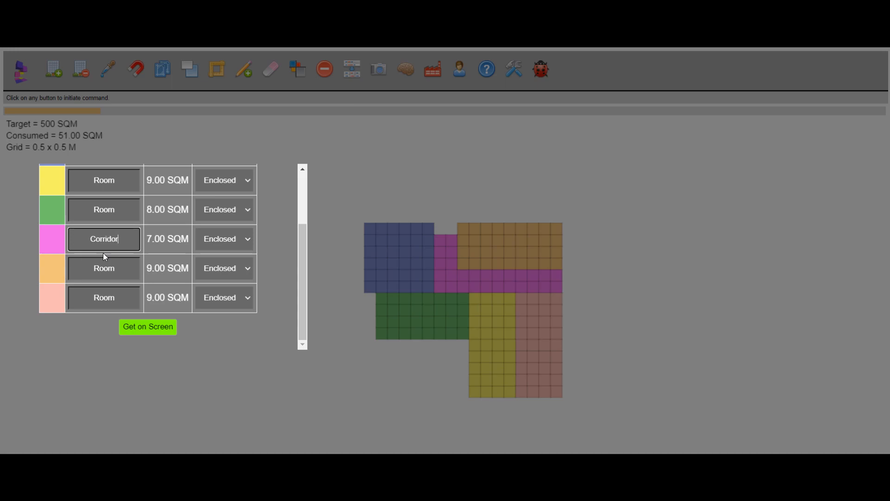
left_click(245, 239)
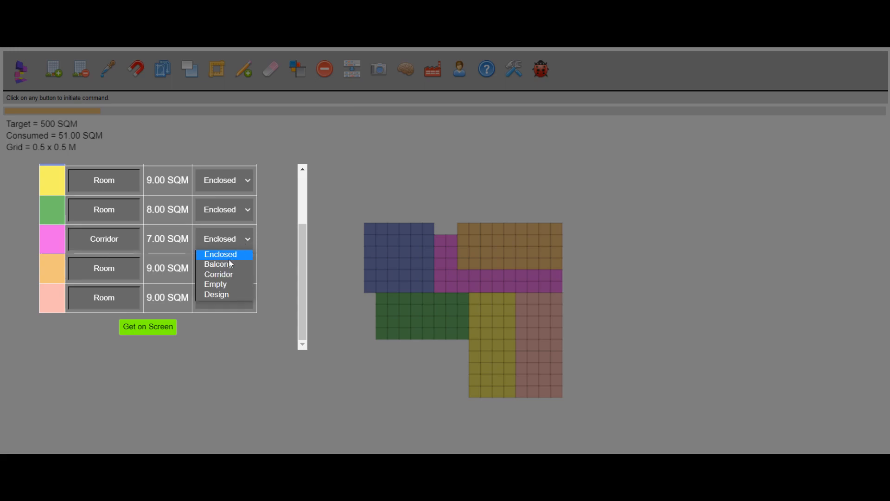
left_click(224, 274)
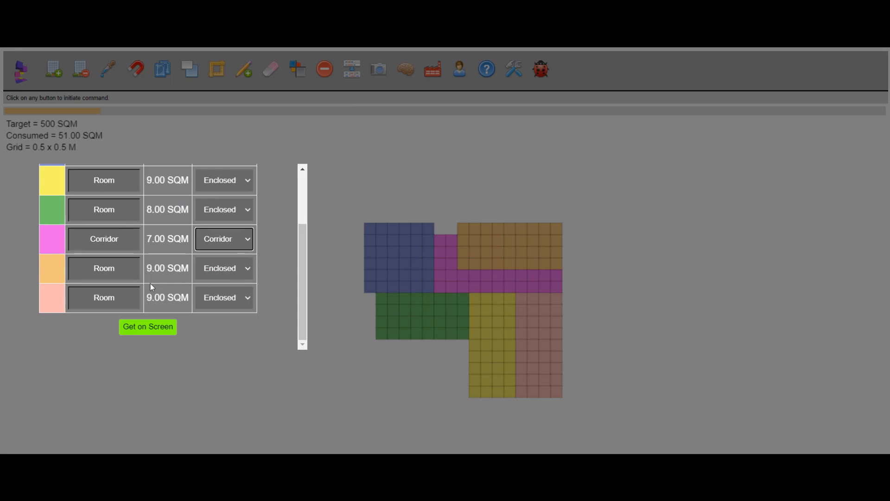
Review the space types, keep the blue room as Enclosed, and place the area statement on the drawing.
scroll(150, 280, "up", 3)
left_click(228, 231)
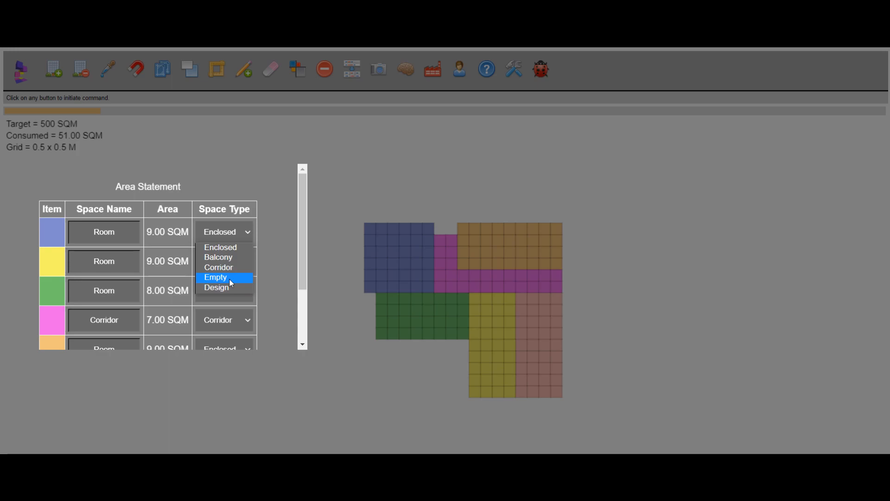
left_click(237, 235)
scroll(237, 235, "down", 3)
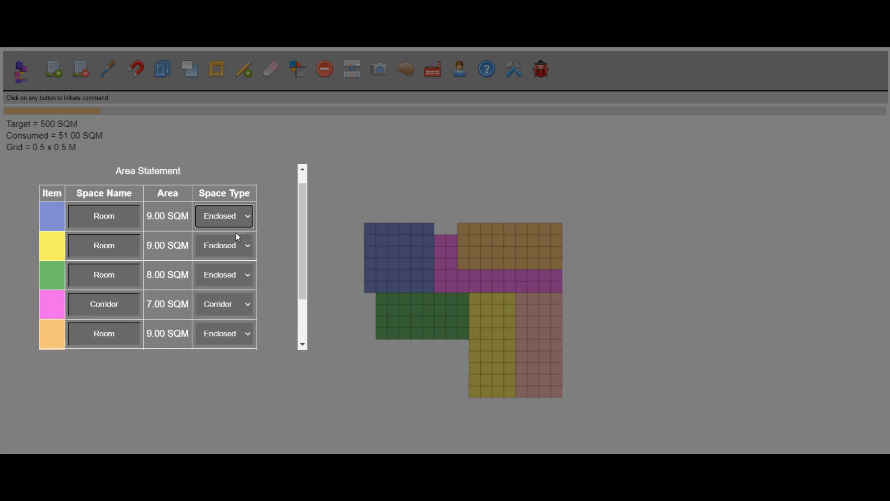
scroll(233, 278, "up", 3)
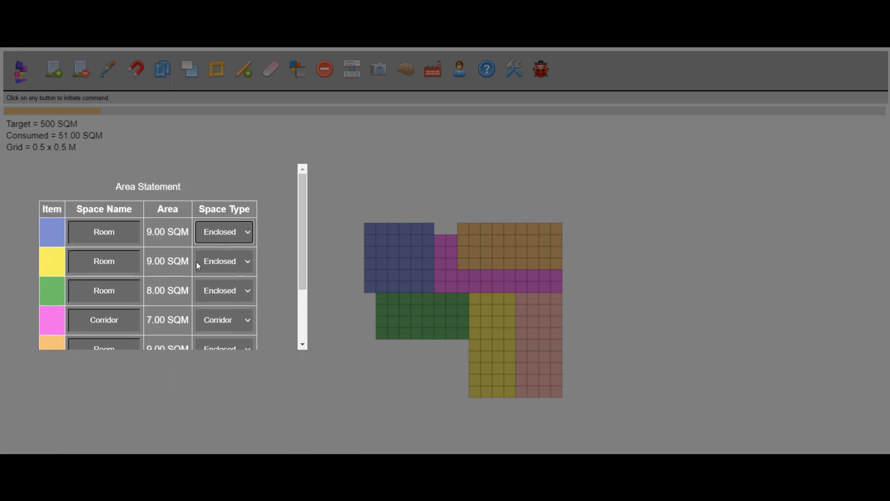
scroll(216, 251, "down", 2)
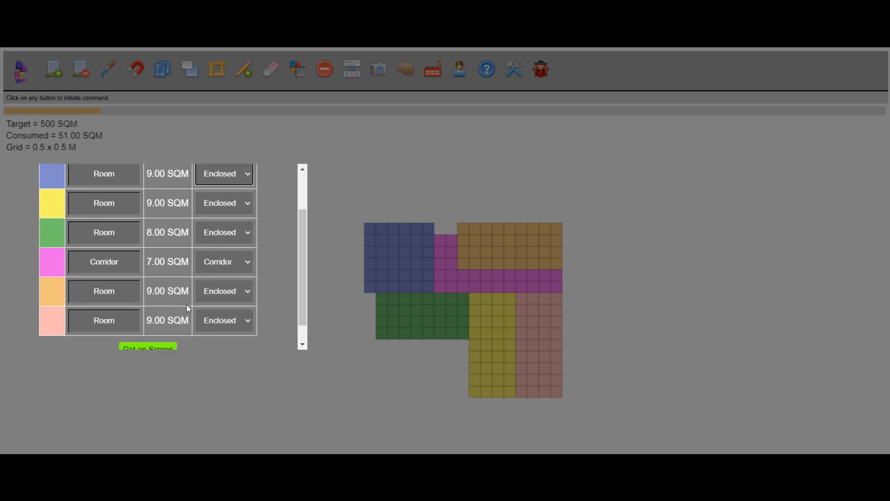
scroll(167, 336, "down", 1)
left_click(158, 332)
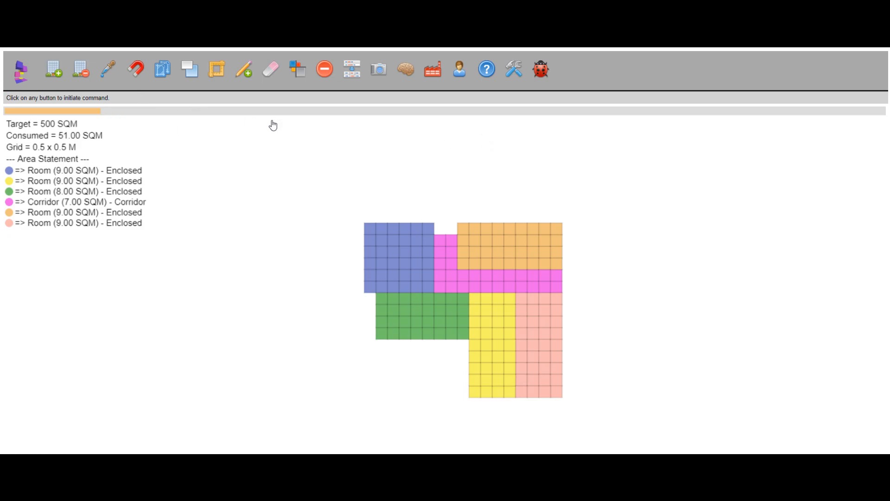
Delete all blocks and the area statement from the drawing.
left_click(324, 69)
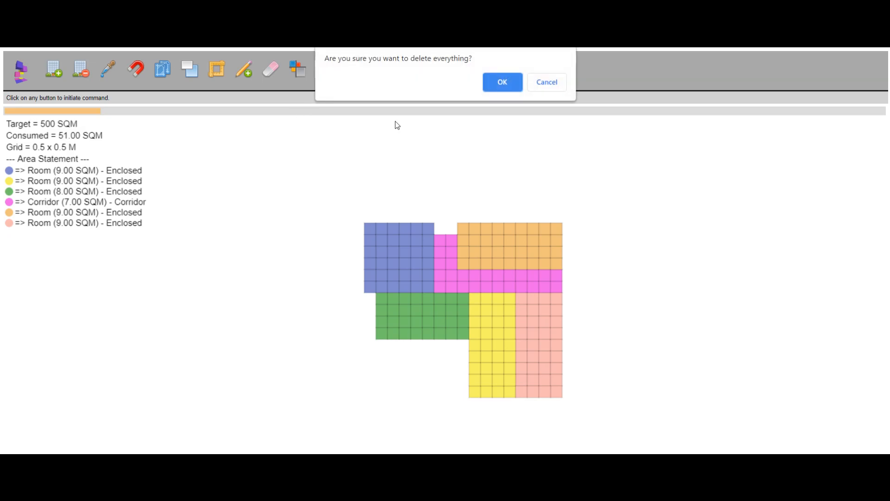
left_click(497, 83)
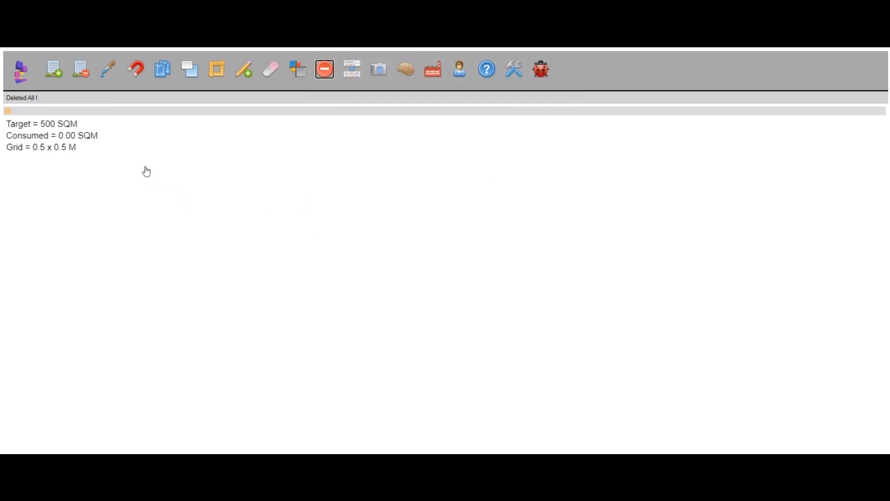
Set the project's target area to 300 sqm, keep the 0.5 x 0.5 m grid size, and save the setup.
left_click(511, 74)
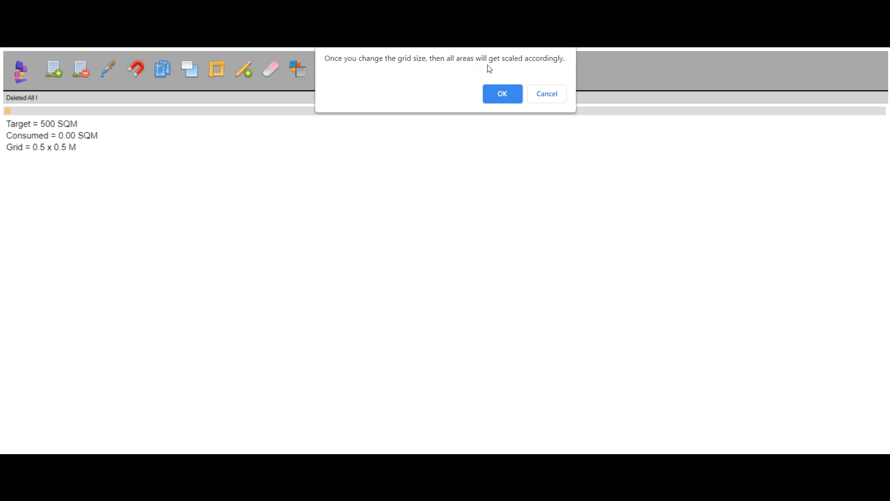
left_click(503, 94)
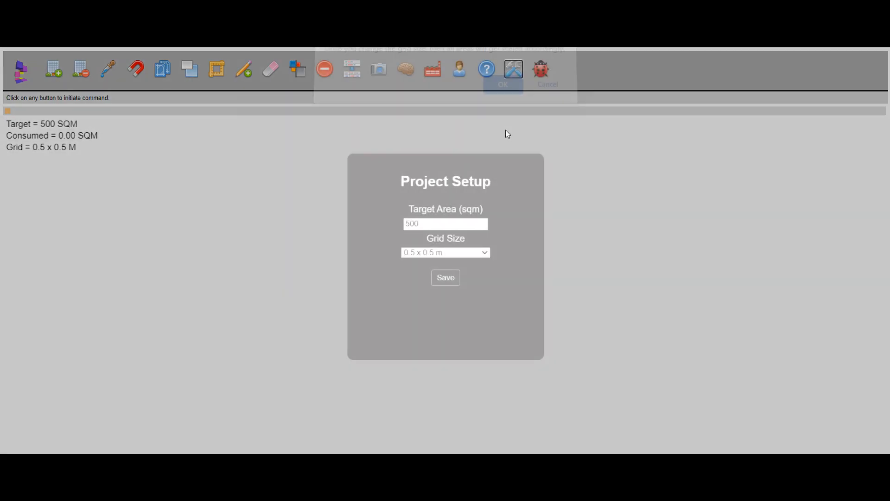
left_click(437, 224)
double_click(437, 223)
type("300")
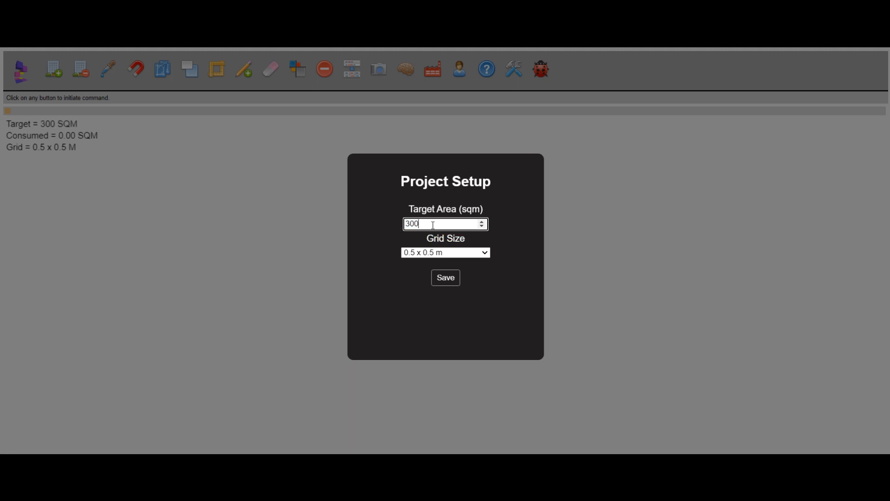
left_click(439, 255)
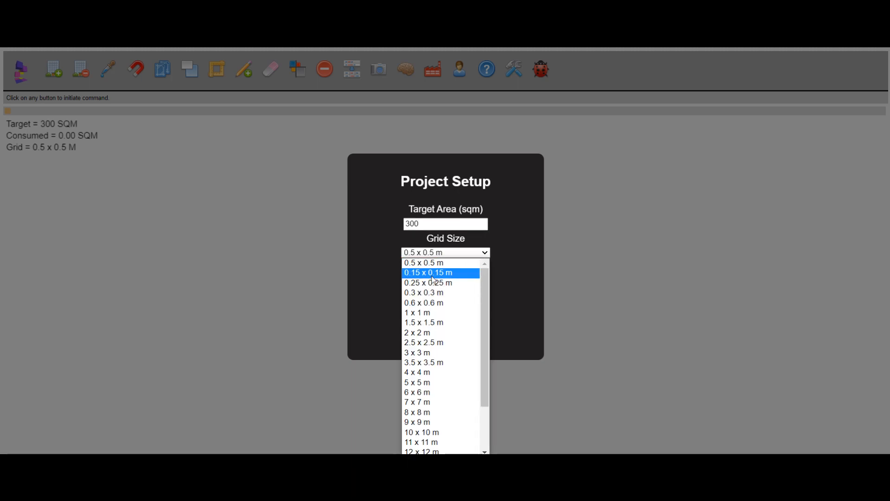
scroll(422, 360, "down", 1)
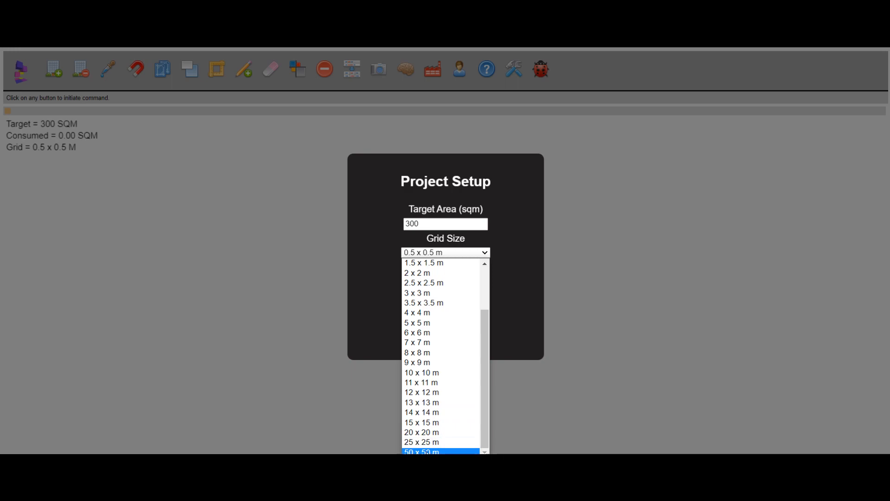
scroll(428, 421, "up", 2)
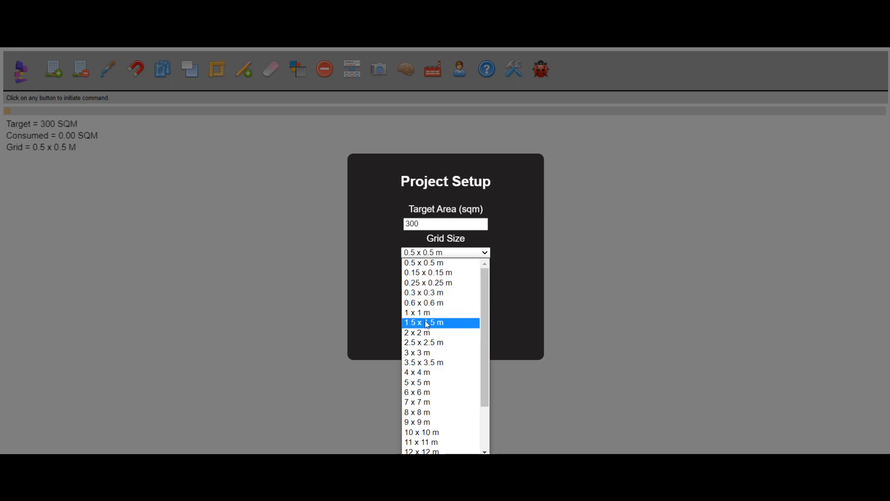
left_click(428, 262)
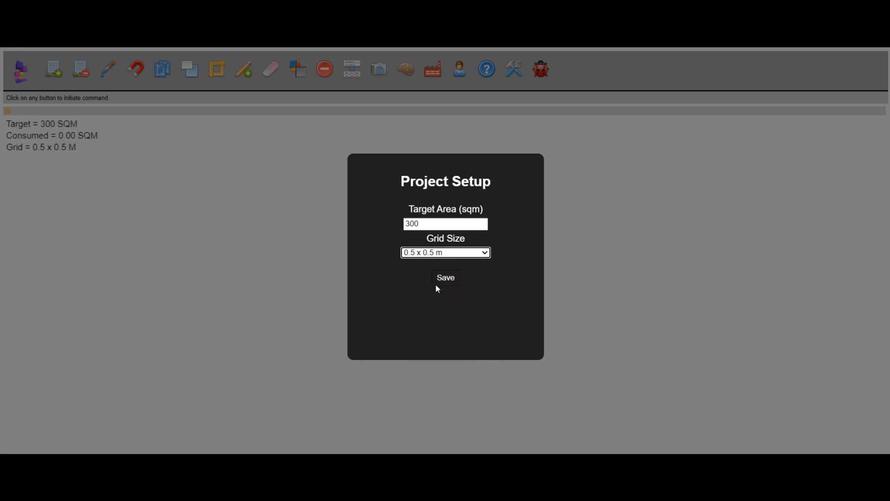
left_click(448, 278)
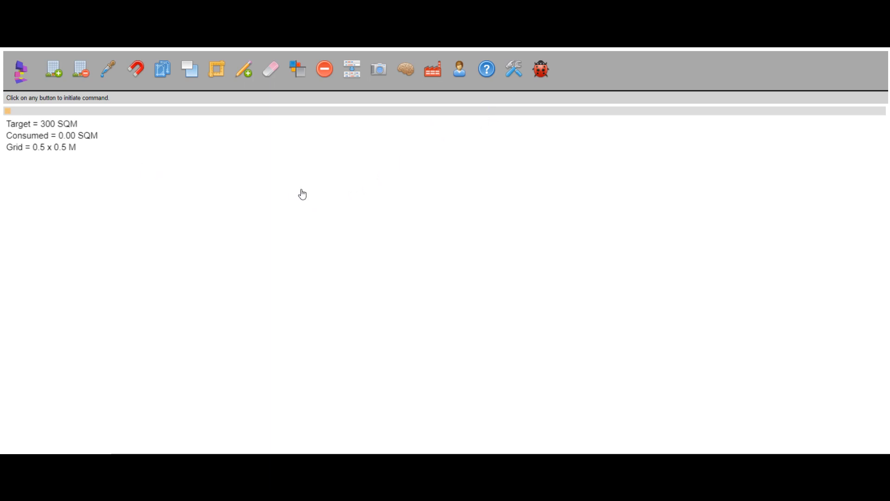
Draw an orange block of 6 by 9 cells and save the project setup with a 1 x 1 m grid size.
left_click_drag(318, 178, 373, 264)
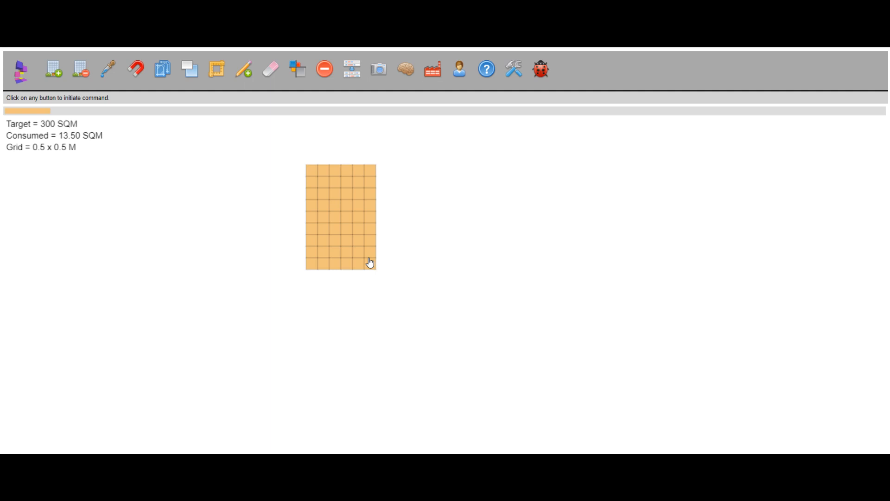
left_click(515, 75)
left_click(501, 93)
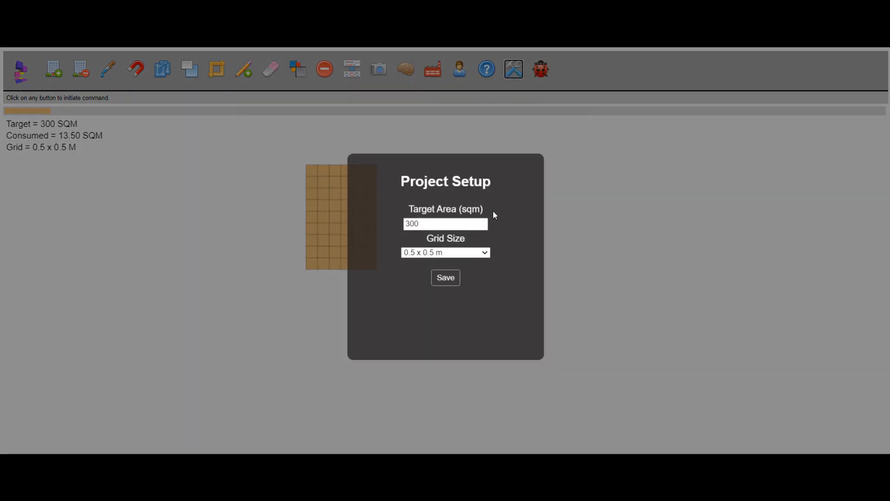
left_click(465, 253)
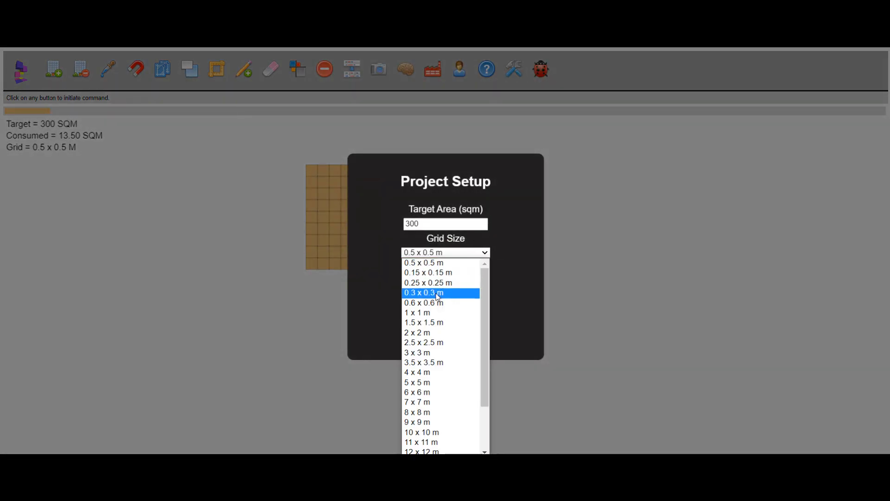
left_click(432, 315)
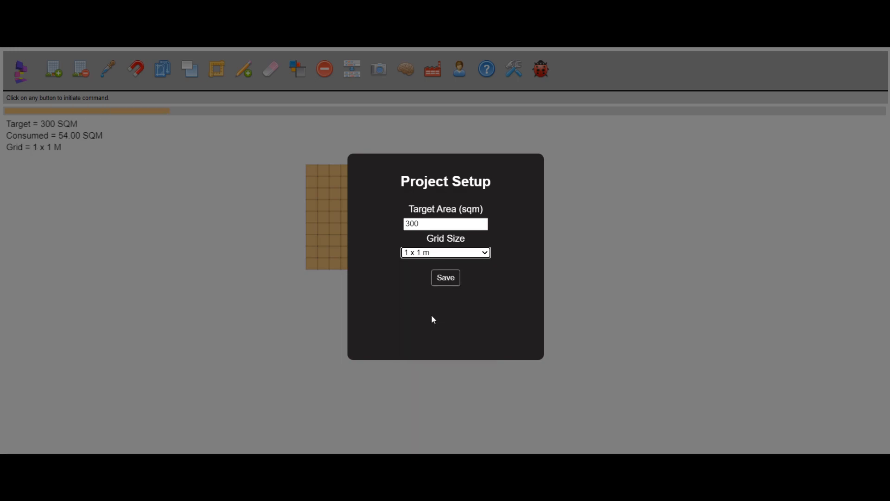
left_click(446, 278)
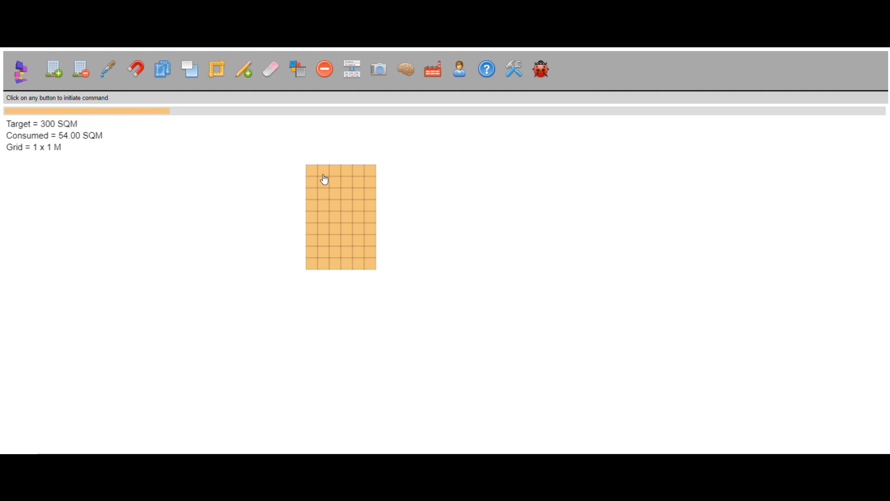
Add four randomly coloured blocks beside and below the orange one, measuring 8 x 4, 7 x 3, 6 x 4 and 7 x 6 cells.
left_click_drag(307, 166, 370, 267)
left_click(54, 69)
left_click_drag(387, 267, 466, 231)
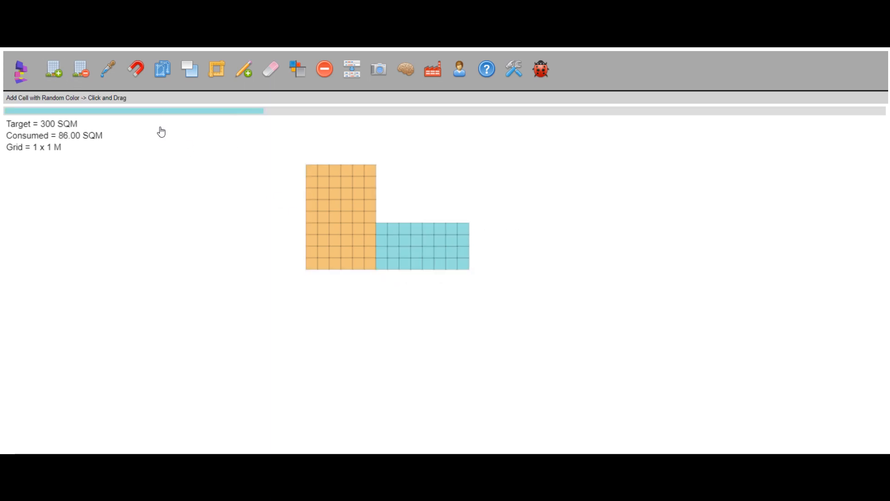
left_click_drag(364, 277, 433, 303)
left_click_drag(352, 270, 283, 316)
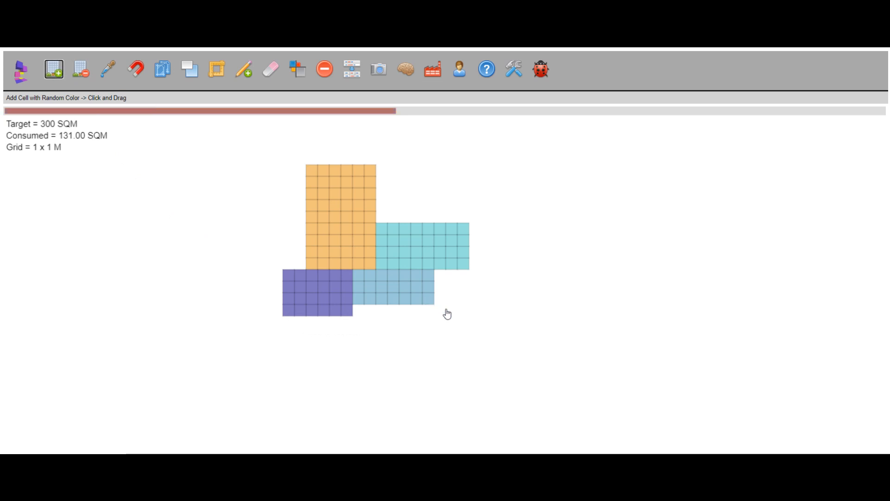
left_click_drag(434, 270, 516, 339)
Shuffle the arrangement of the five blocks twice.
left_click(404, 70)
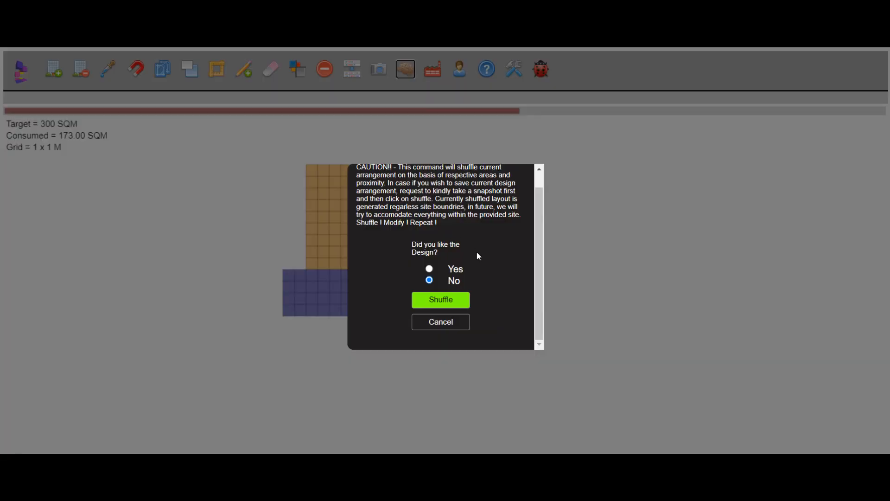
left_click(457, 298)
left_click(402, 70)
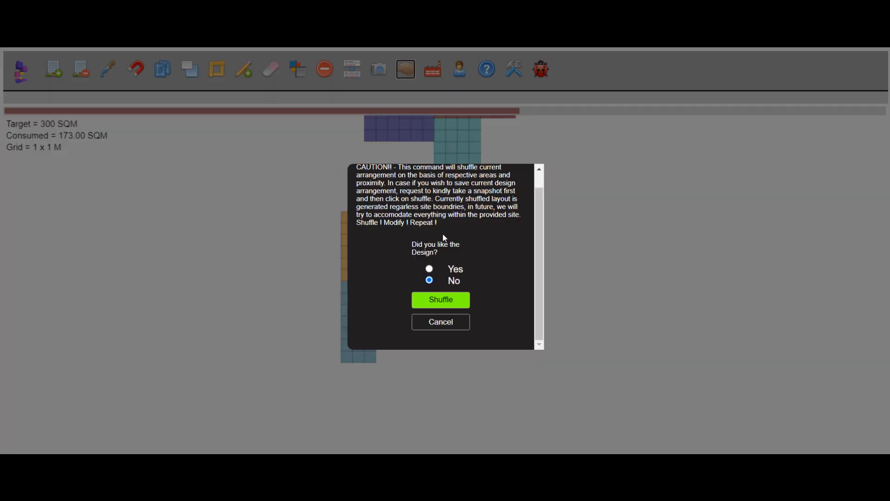
left_click(452, 269)
left_click(442, 301)
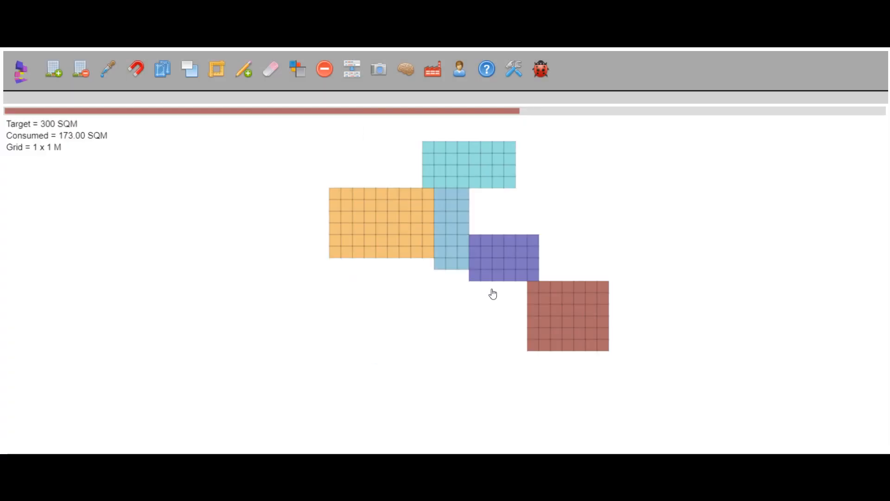
Move the purple block up against the teal and light blue blocks, and the red block directly beneath the purple one.
left_click(138, 71)
left_click_drag(493, 258, 480, 201)
left_click_drag(563, 304, 510, 260)
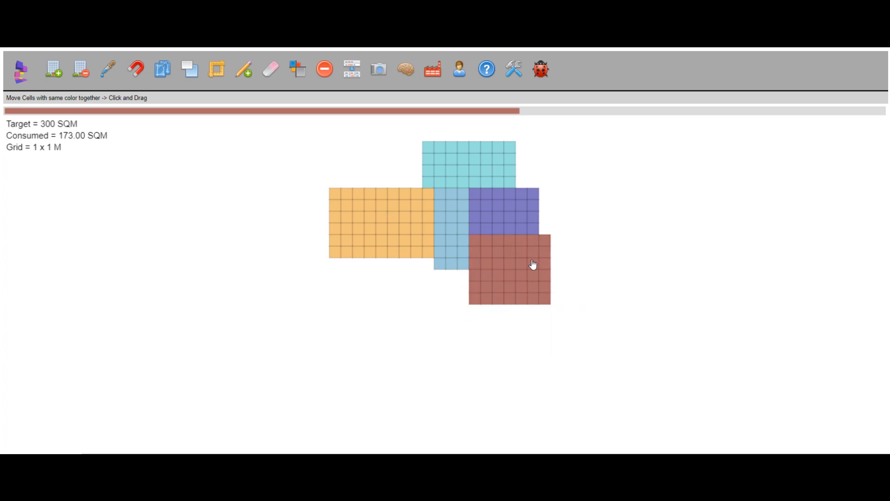
Copy the light blue, purple, red and teal blocks to the opposite side of the orange block in a roughly mirrored arrangement.
left_click(169, 76)
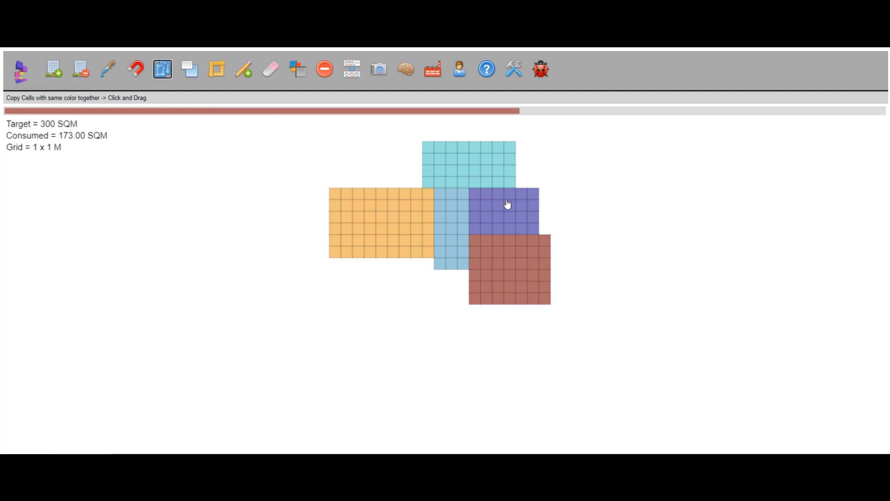
left_click_drag(461, 219, 322, 207)
left_click_drag(521, 215, 274, 201)
left_click_drag(548, 278, 272, 269)
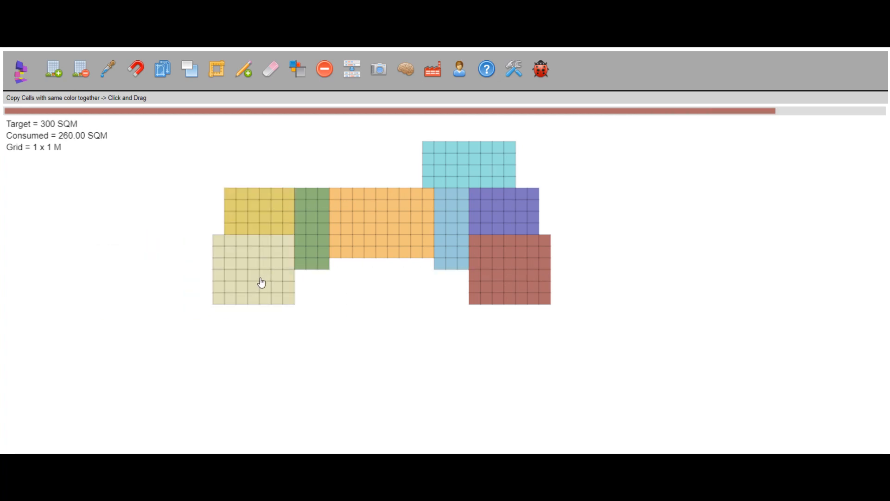
left_click_drag(463, 169, 286, 159)
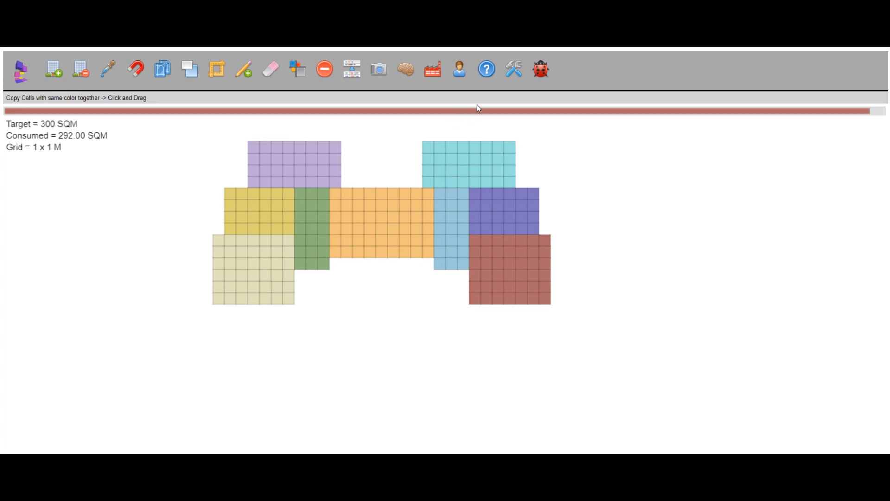
Read the software's credits, contact and copyright information through to the end, and close it.
left_click(457, 71)
scroll(435, 263, "down", 5)
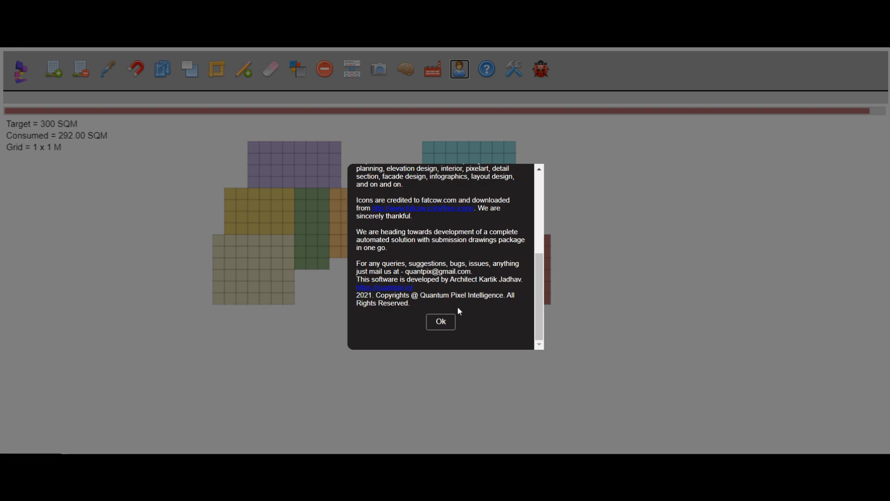
left_click(449, 323)
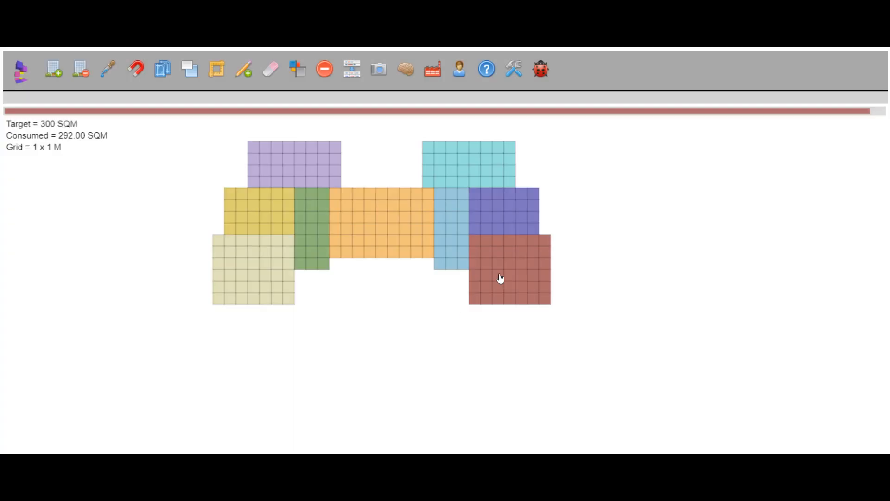